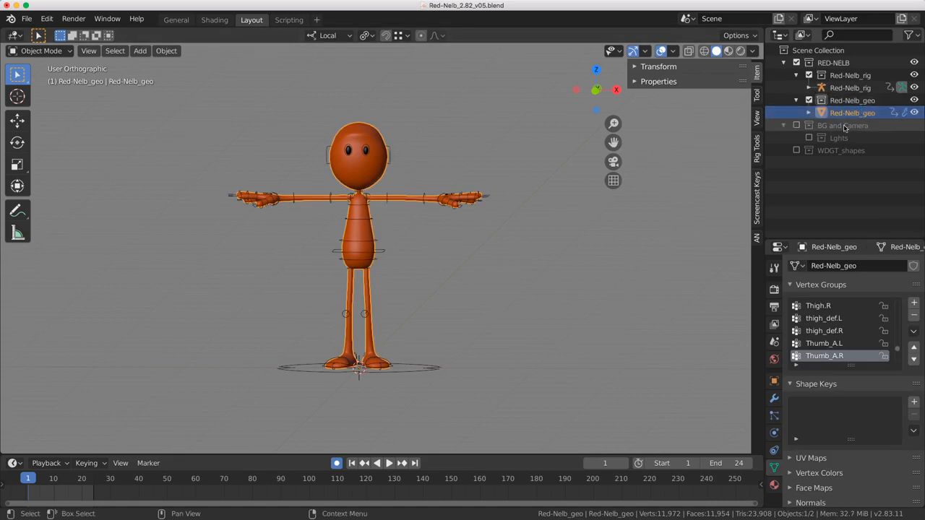
- Enable the BG and Camera collection and the WDGT_shapes collection in turn to examine their contents, excluding each again
click(796, 126)
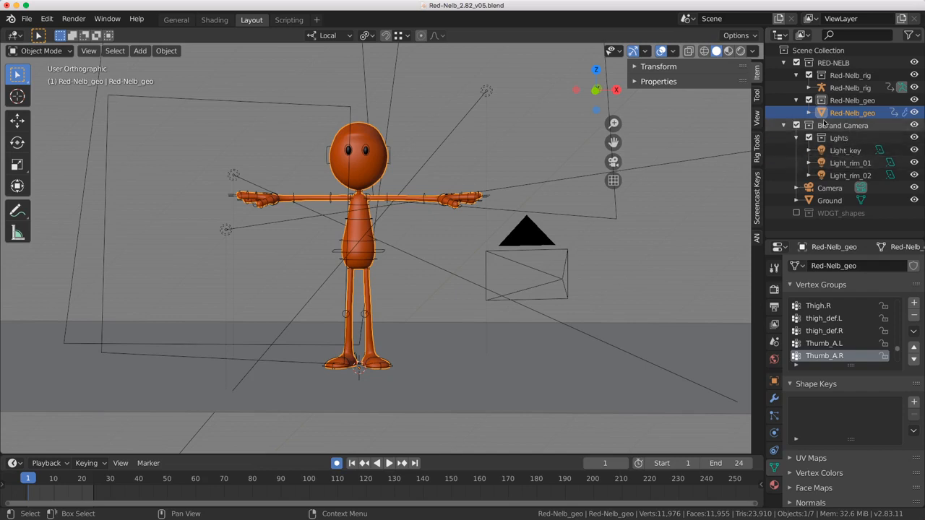
click(796, 125)
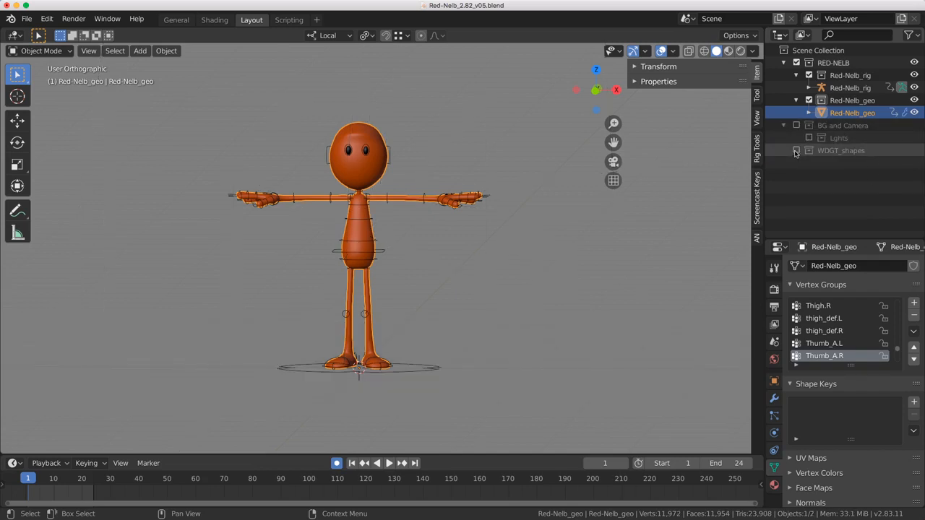
click(796, 150)
click(841, 151)
scroll(841, 156, down, 5)
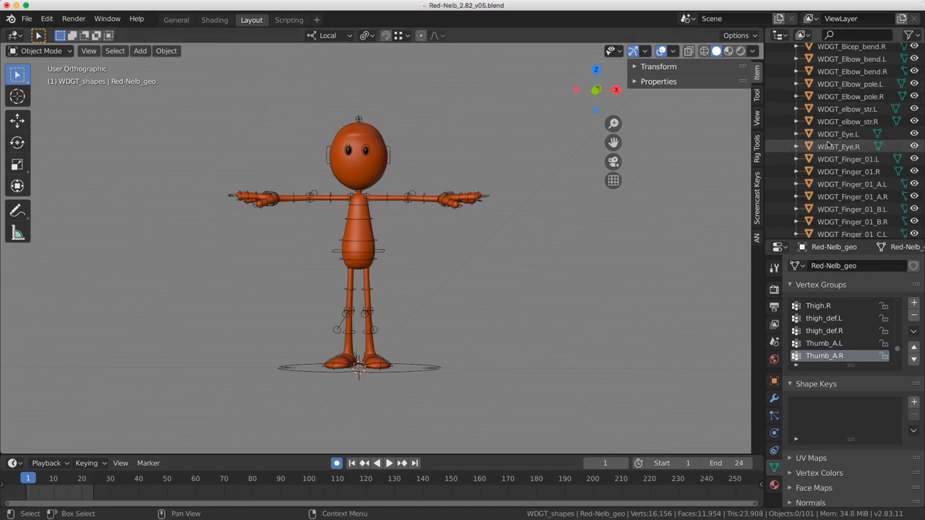
scroll(839, 138, up, 4)
scroll(841, 126, up, 2)
click(796, 138)
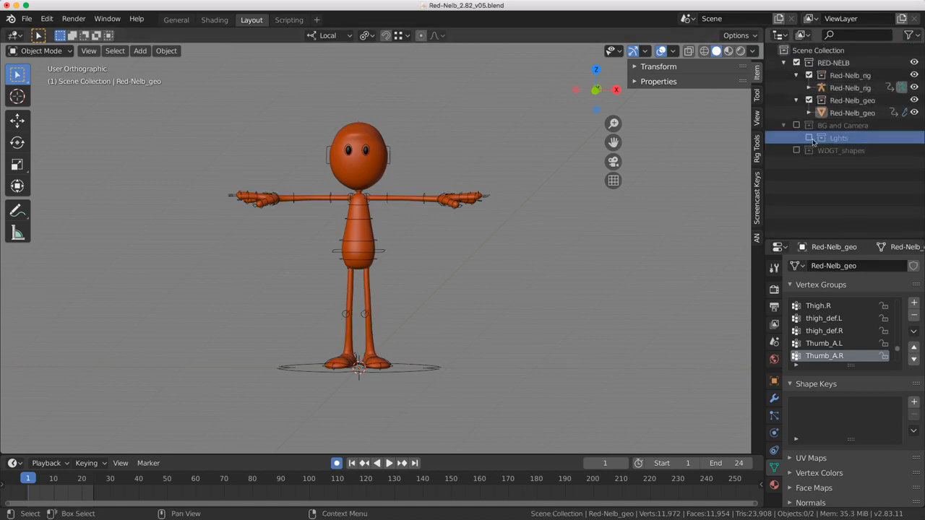
- Select the rig's Torso control, run the red-nelb_UI_282.py script and look through the Red-Nelb rig panels
middle_drag(405, 220, 394, 237)
right_click(376, 236)
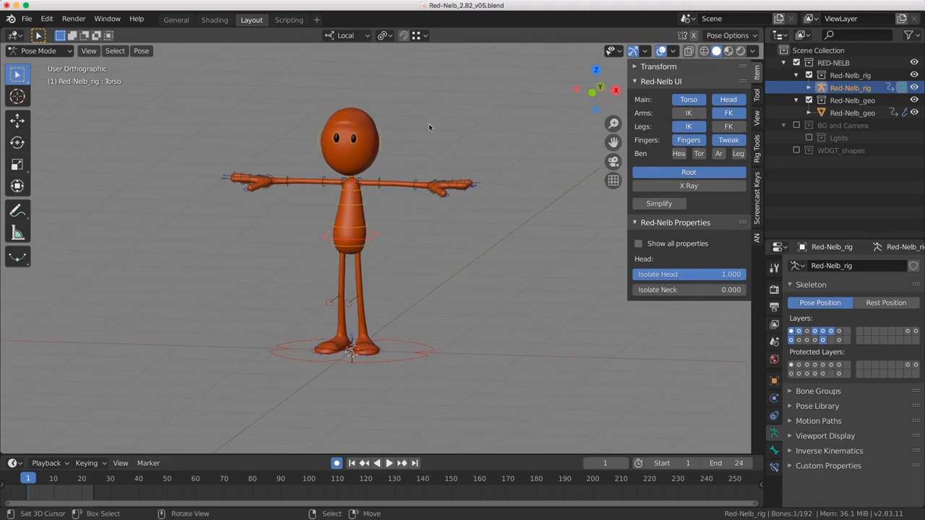
click(288, 20)
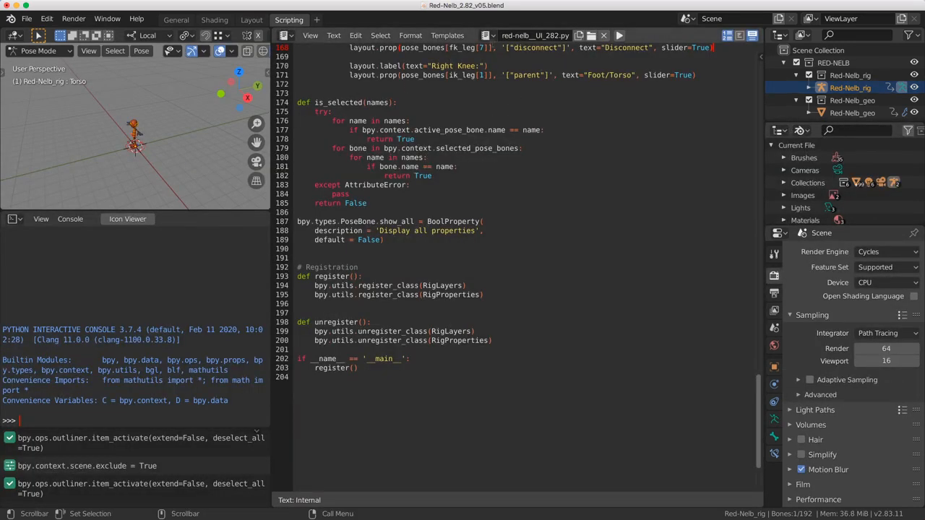
click(489, 35)
click(519, 56)
click(619, 36)
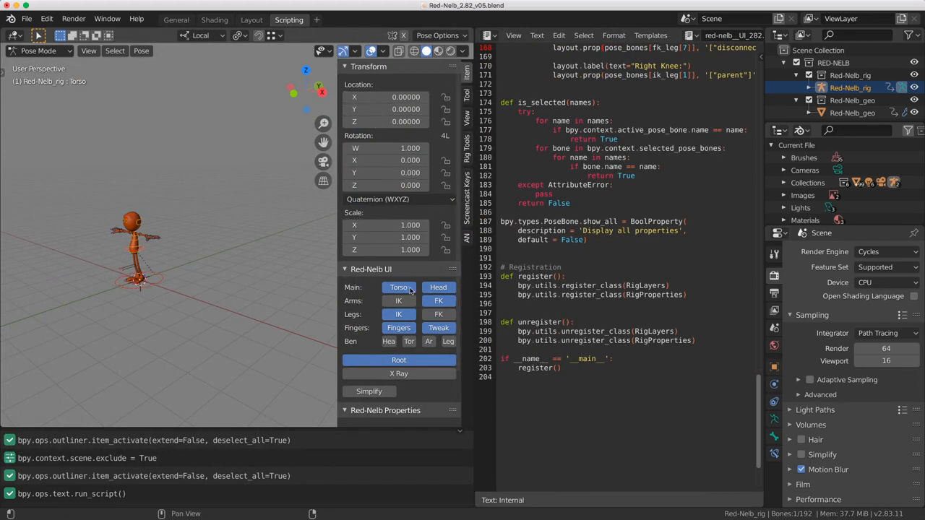
scroll(412, 318, down, 3)
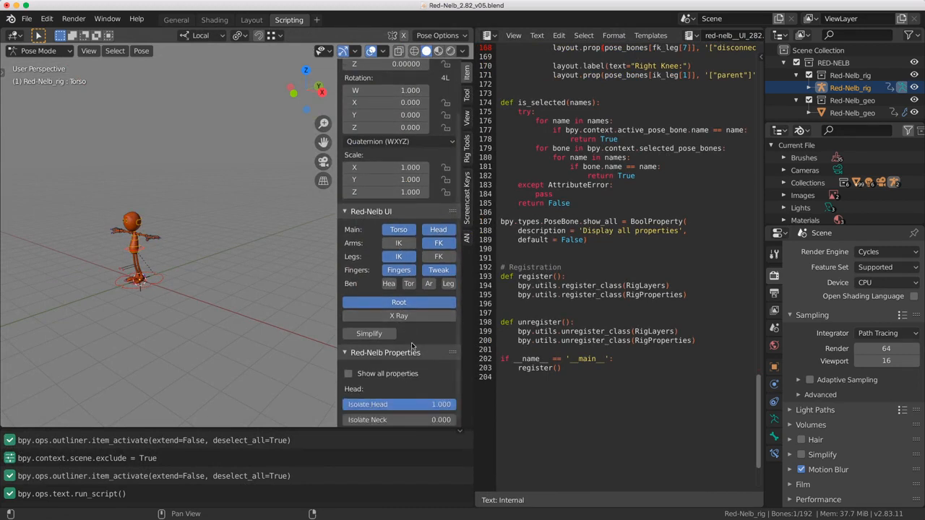
scroll(412, 347, up, 3)
- Change ui_location in the script to ui_list[1], rerun it and show the Rig UI panels
scroll(733, 173, up, 15)
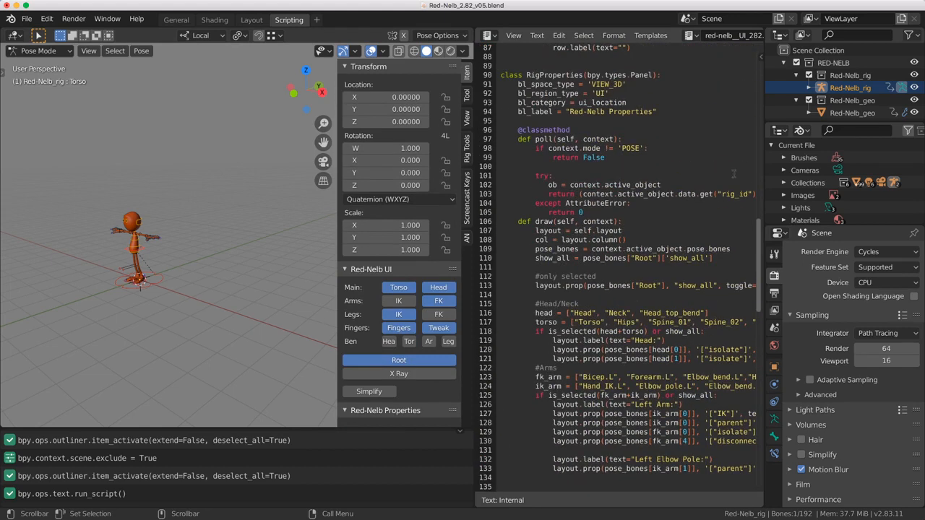
scroll(720, 208, up, 15)
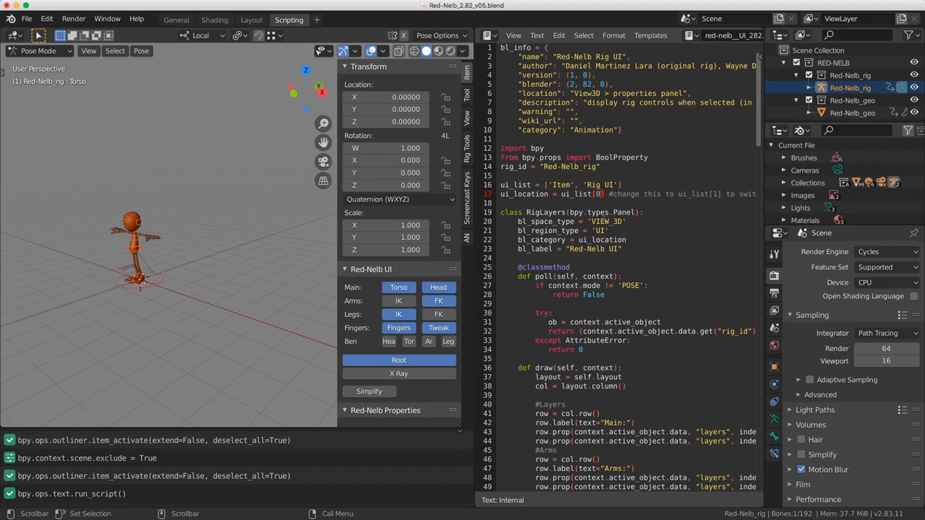
text(1)
key(alt+p)
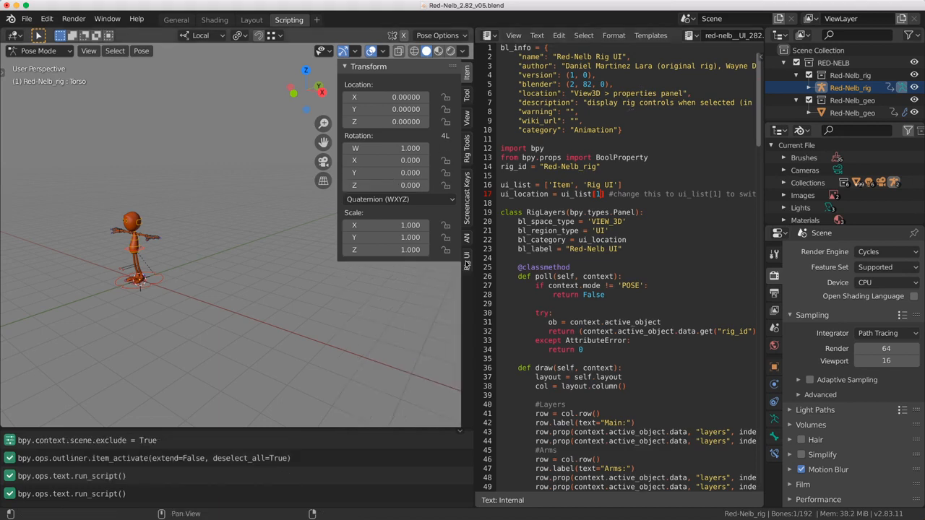
click(467, 260)
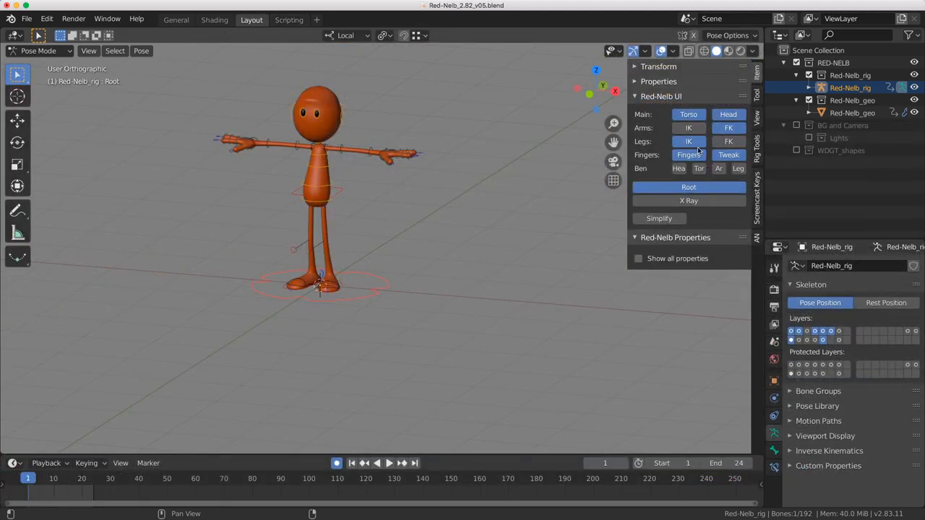
- Switch the Torso and Head control layers off and on, and show the arm IK and leg FK controls
click(716, 117)
click(704, 115)
click(690, 127)
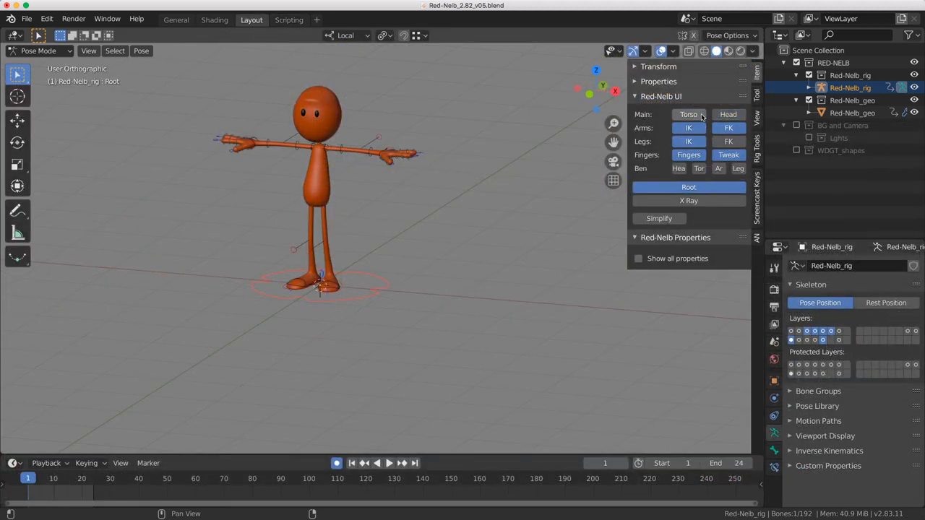
click(696, 115)
click(715, 115)
shift+middle_drag(278, 250, 275, 267)
click(716, 141)
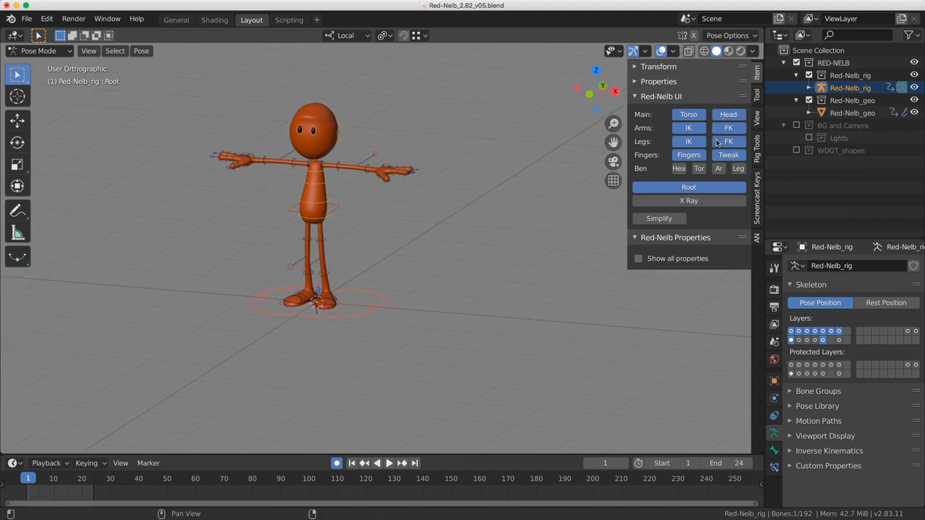
- Show the bendy controls for head, torso, arms and legs, inspect them on the character and hide them again
drag(685, 169, 738, 169)
scroll(357, 268, up, 4)
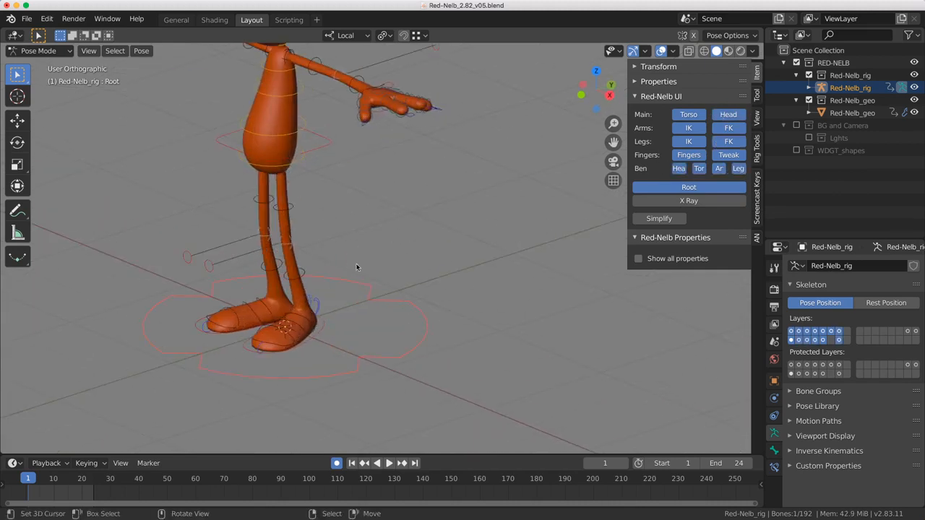
scroll(389, 248, down, 4)
shift+middle_drag(383, 249, 343, 247)
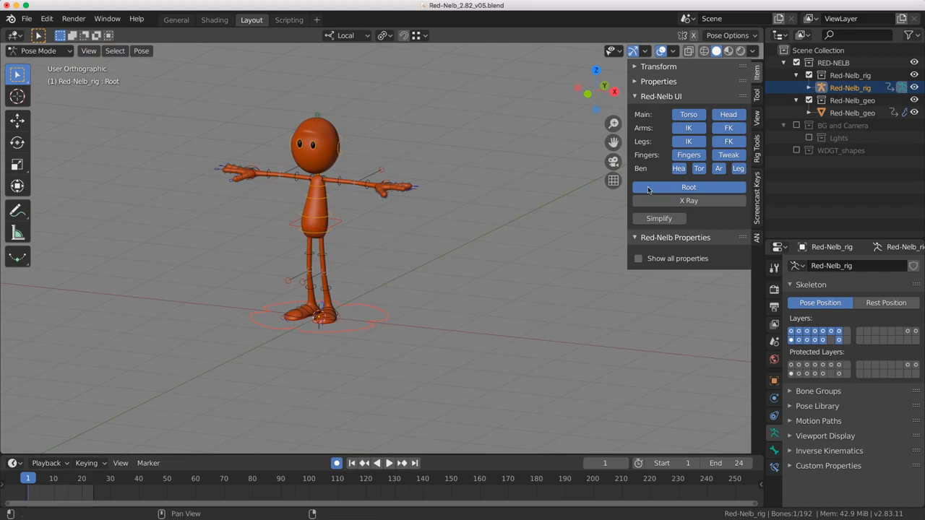
drag(737, 170, 676, 169)
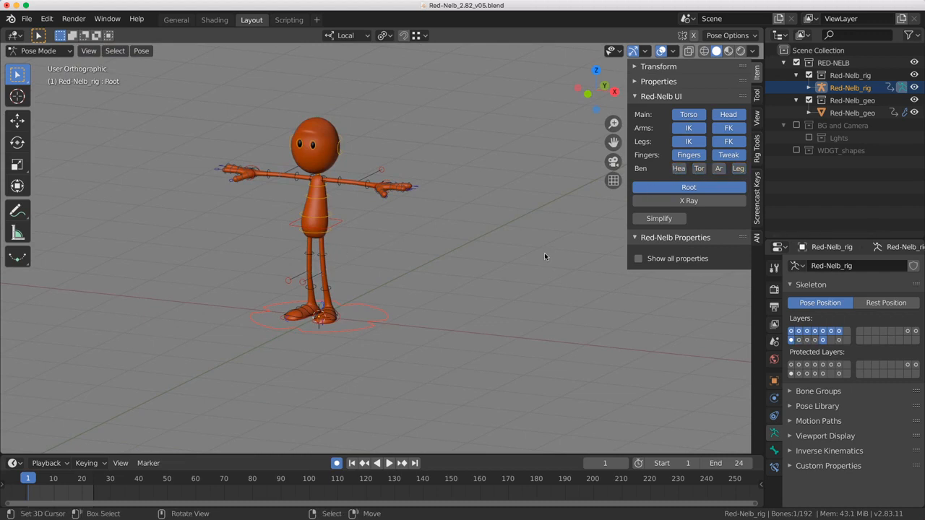
click(691, 115)
click(732, 116)
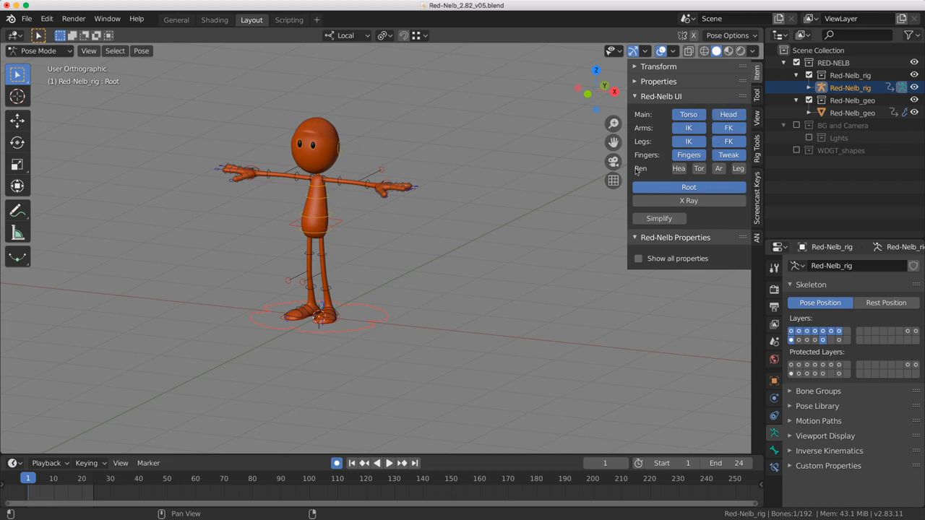
- Hide the Tweak controls of the fingers
scroll(420, 213, up, 6)
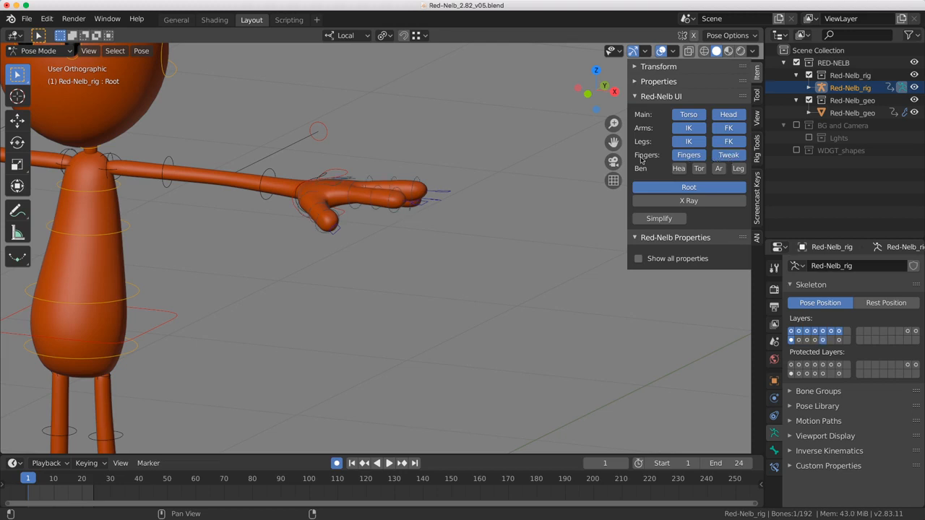
click(734, 157)
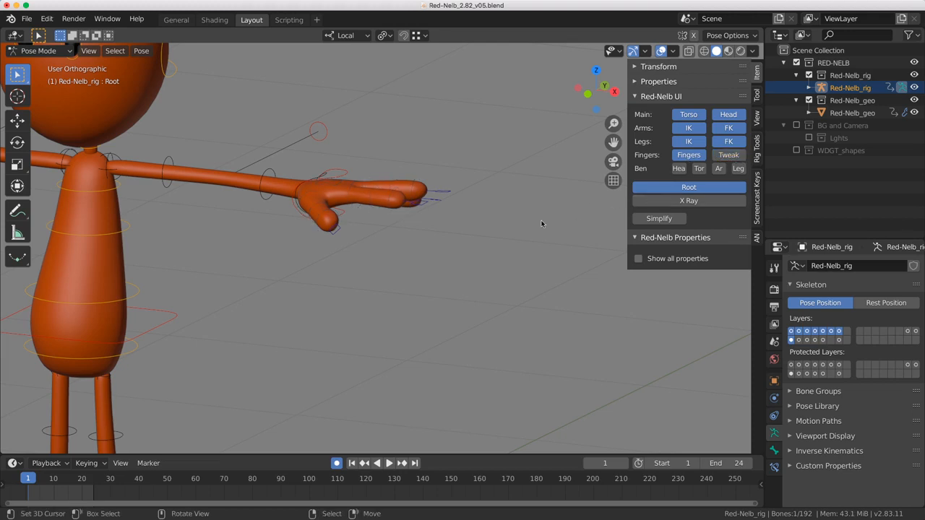
scroll(541, 224, down, 5)
shift+middle_drag(264, 270, 257, 232)
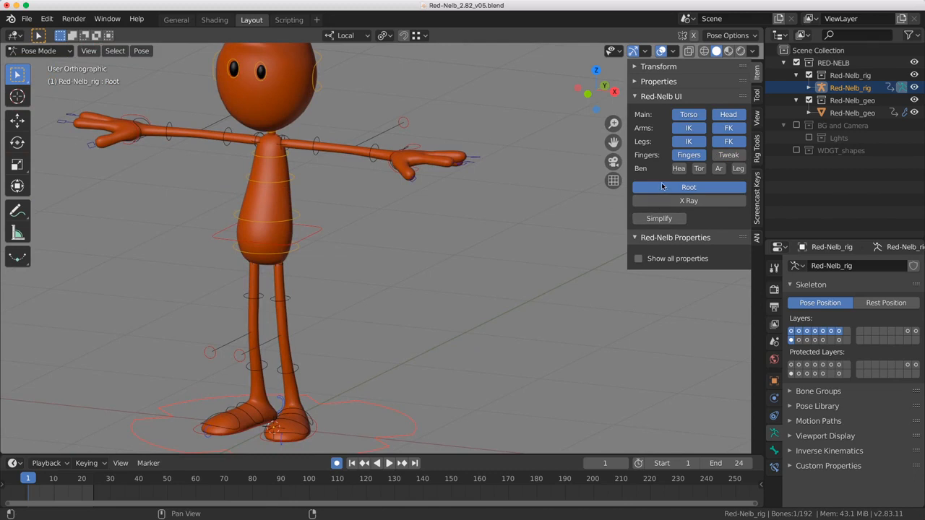
- Switch the Root control layer off and back on to check its shape around the feet
click(662, 187)
shift+middle_drag(302, 428, 320, 363)
click(666, 178)
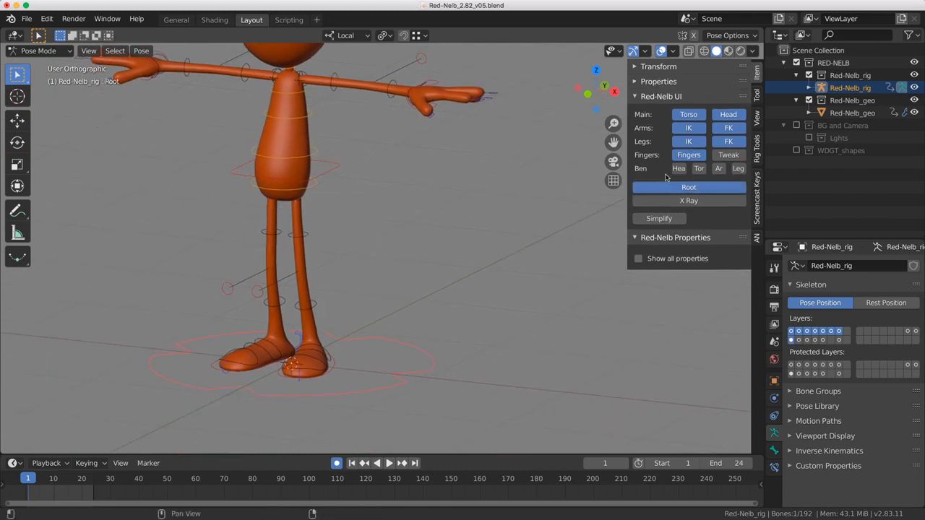
shift+middle_drag(357, 271, 355, 283)
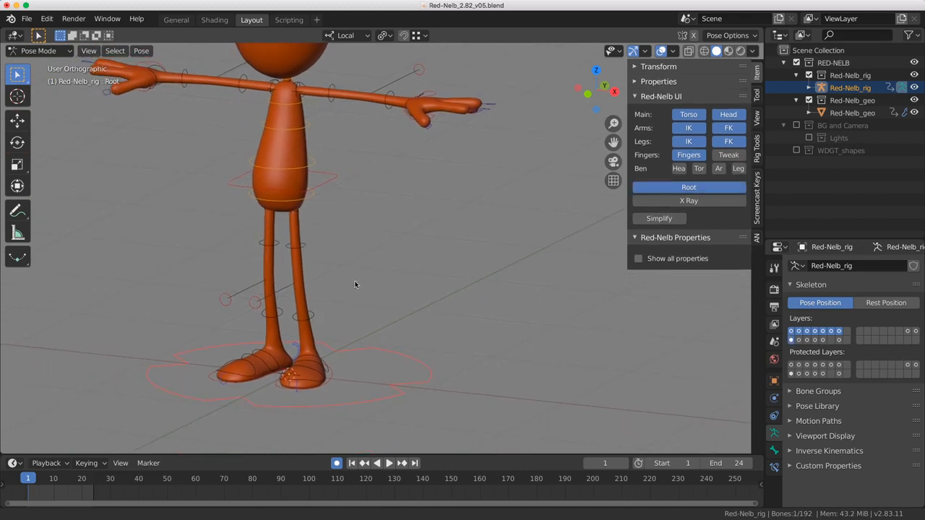
- Turn on X Ray for the rig controls and try rotating the Spine_02 control
click(681, 201)
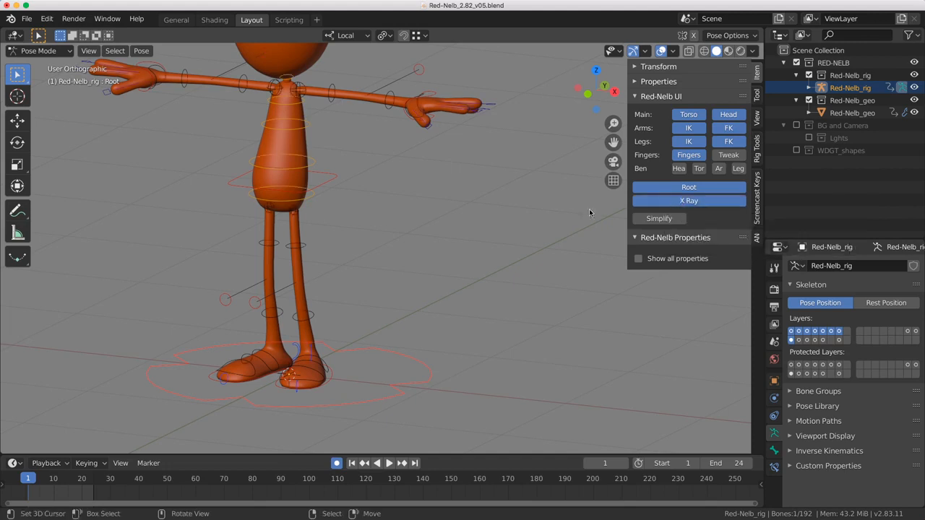
shift+middle_drag(334, 230, 338, 305)
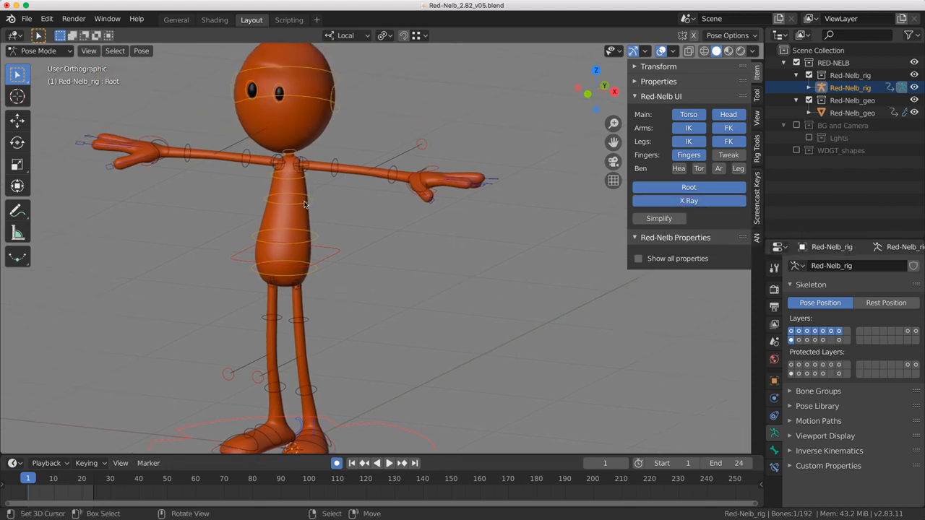
click(304, 204)
key(r)
key(Escape)
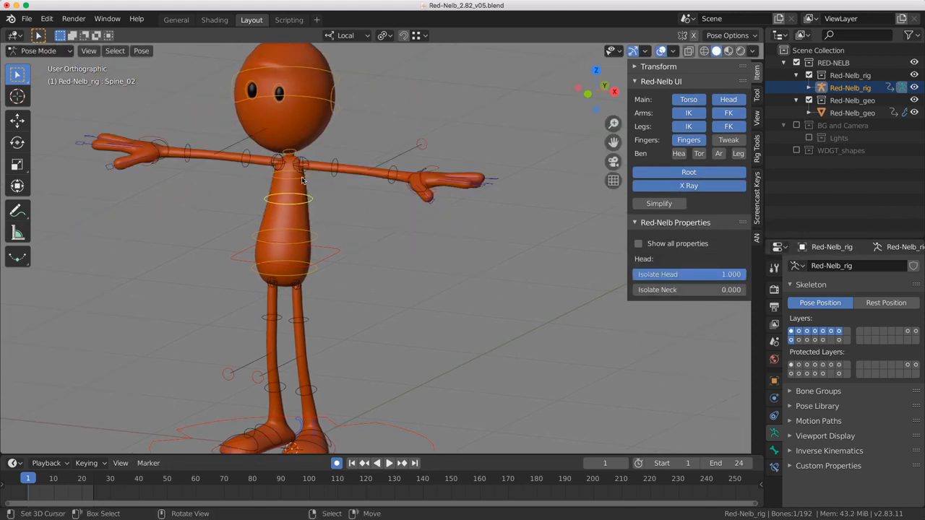
- Turn on Simplify with levels at 0 and try moving the Torso control
click(665, 206)
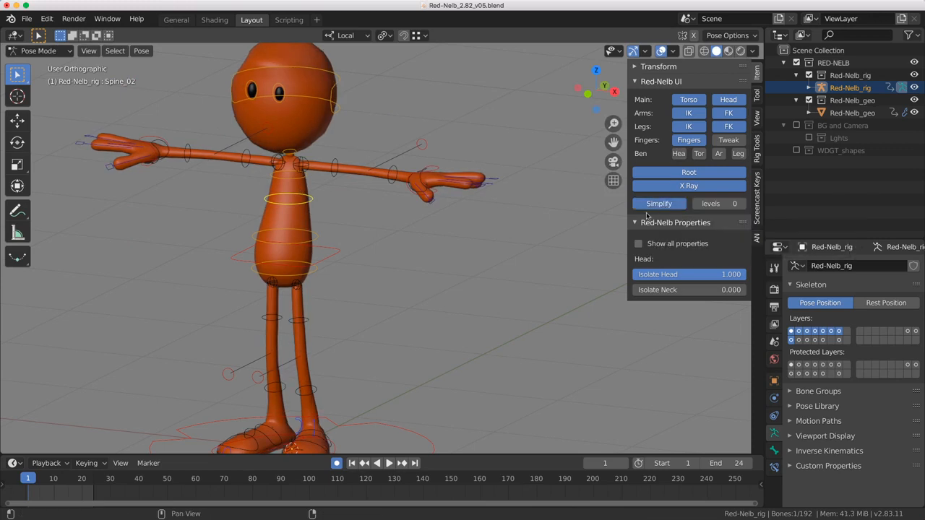
scroll(347, 261, down, 4)
shift+middle_drag(347, 262, 330, 238)
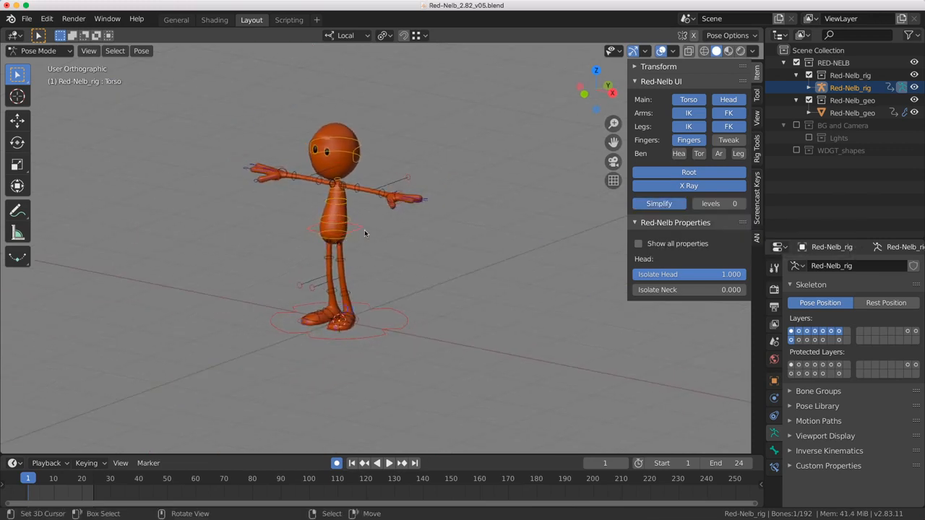
key(g)
key(Escape)
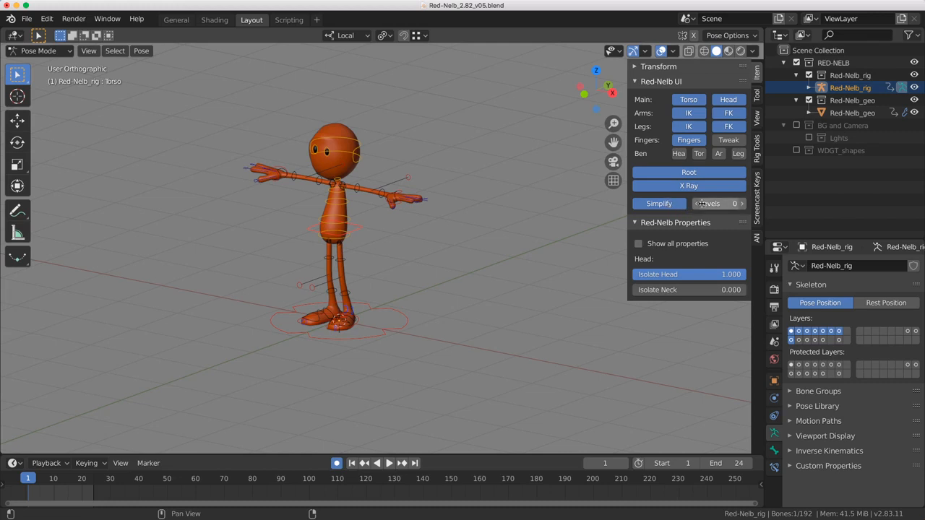
mouse_move(724, 206)
mouse_down()
mouse_move(733, 206)
mouse_move(725, 205)
mouse_up()
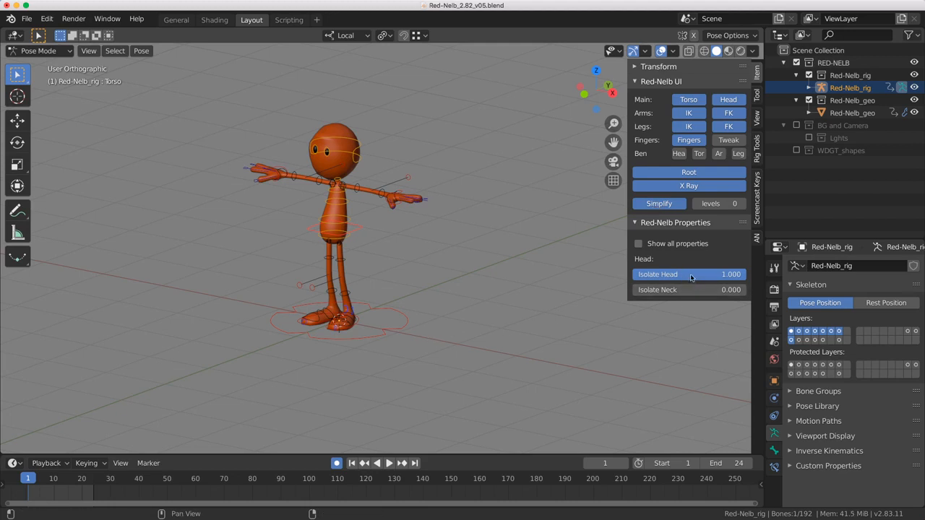
- Select the Root, Torso and left foot IK controls in turn to examine the rig properties each one offers
click(388, 332)
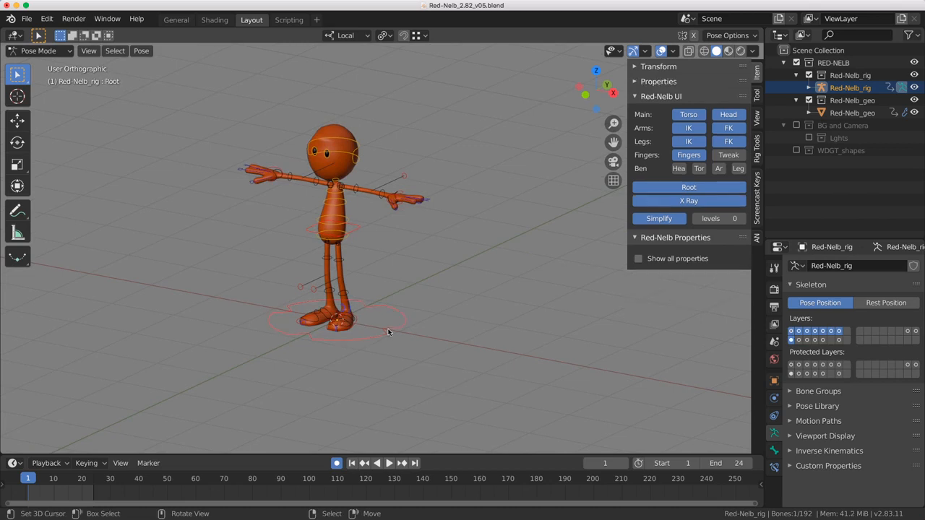
click(353, 235)
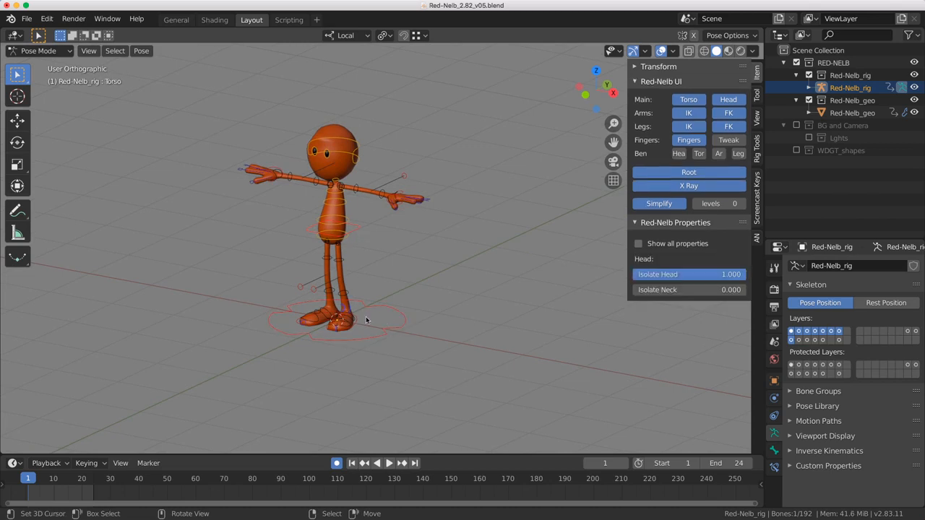
click(357, 326)
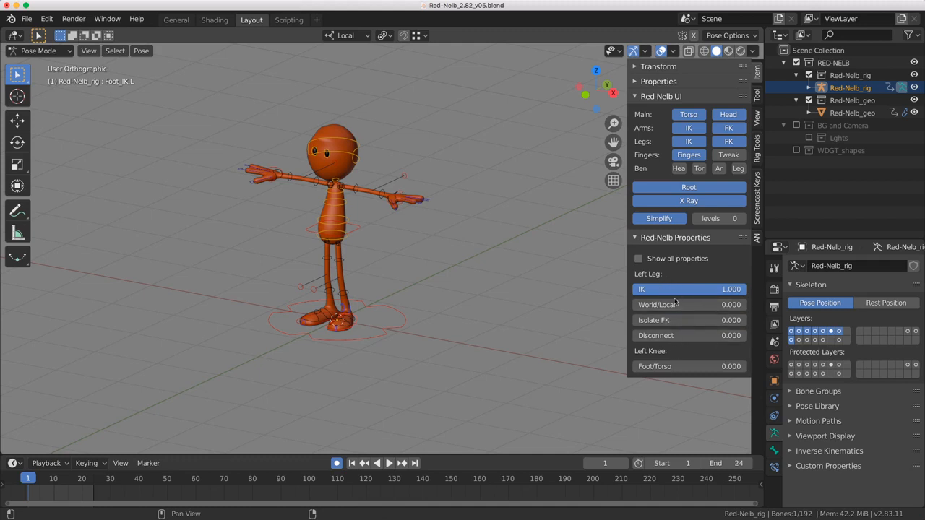
mouse_move(383, 315)
middle_down()
mouse_move(372, 320)
mouse_move(379, 315)
middle_up()
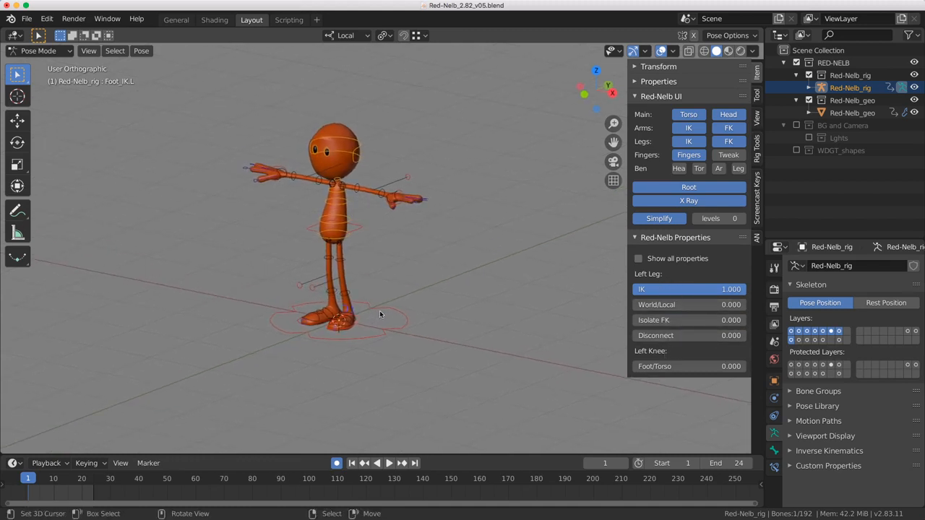
- Turn on Show all properties for the rig and look through the full property list
click(639, 258)
scroll(644, 261, down, 3)
scroll(671, 320, down, 4)
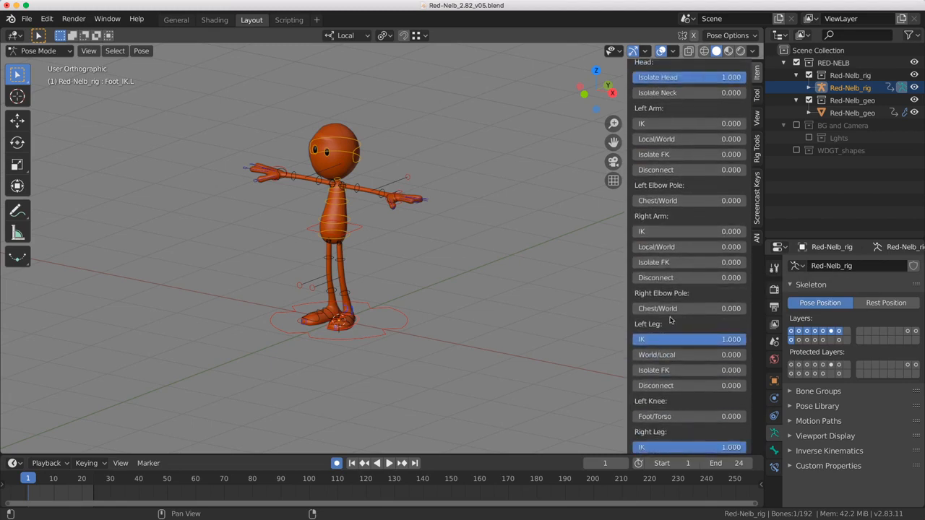
- Turn off Show all properties for the rig and try moving the Root control
scroll(672, 321, up, 7)
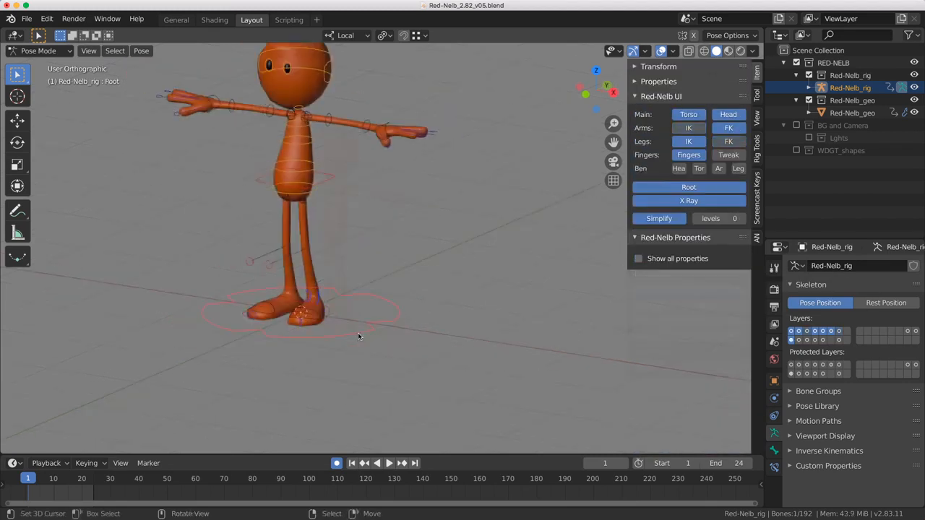
scroll(359, 334, down, 3)
shift+middle_drag(360, 334, 370, 342)
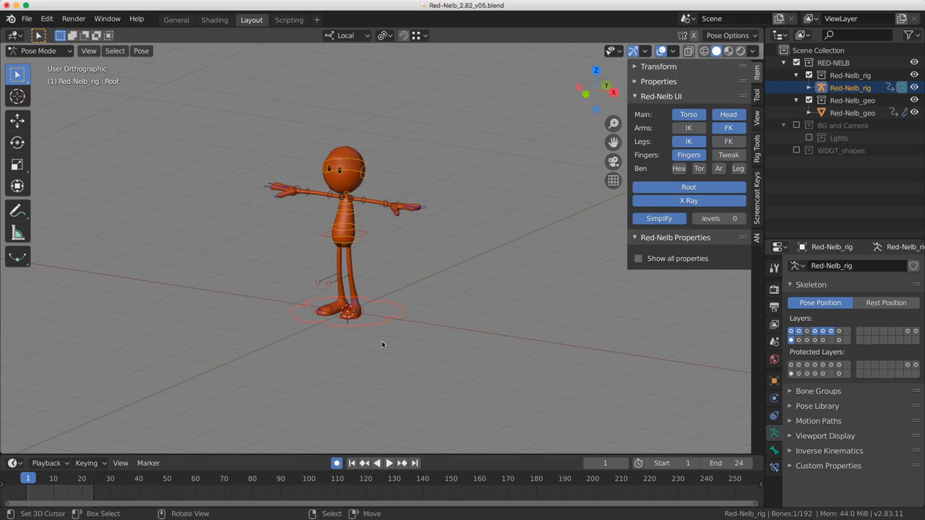
key(g)
right_click(421, 323)
middle_drag(413, 319, 397, 318)
key(g)
right_click(444, 318)
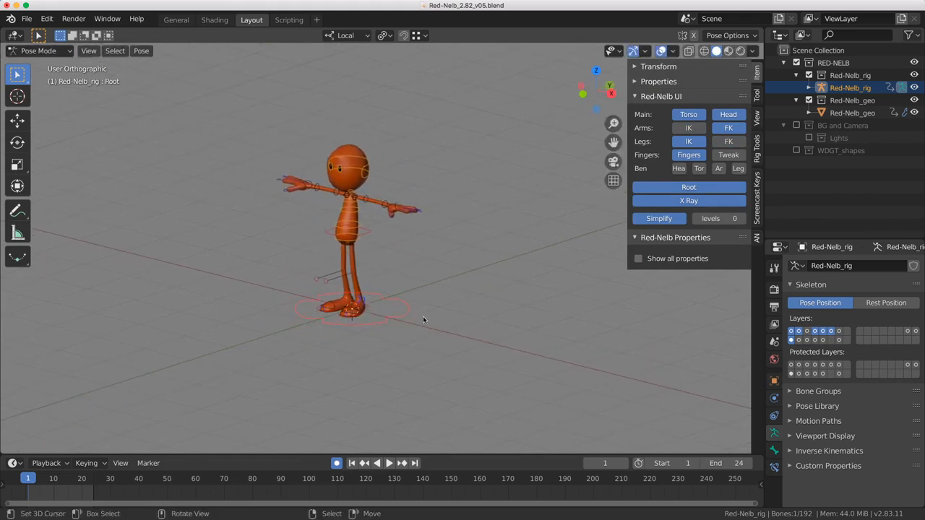
scroll(405, 319, up, 4)
scroll(399, 319, down, 2)
key(g)
right_click(411, 298)
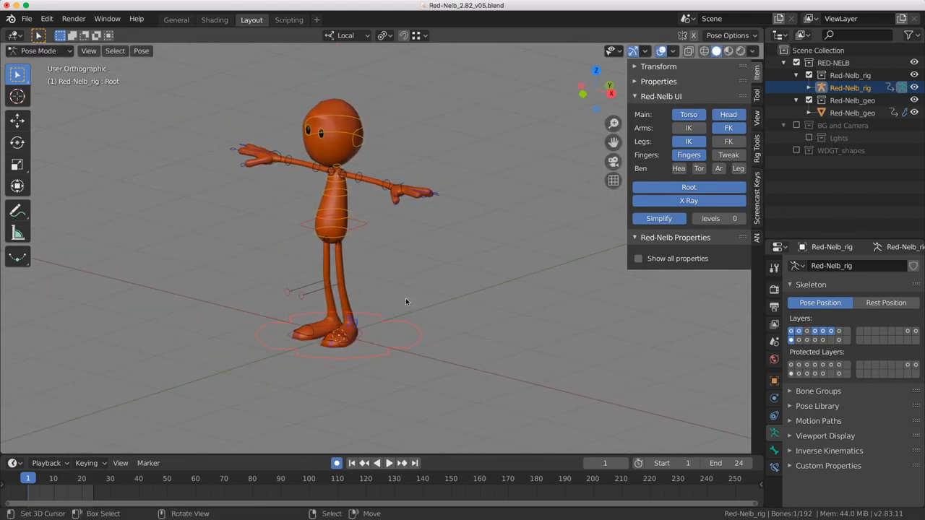
- Try lifting the left foot IK control off the ground and rotating it
middle_drag(415, 294, 401, 279)
click(367, 331)
scroll(401, 279, up, 3)
key(g)
right_click(384, 294)
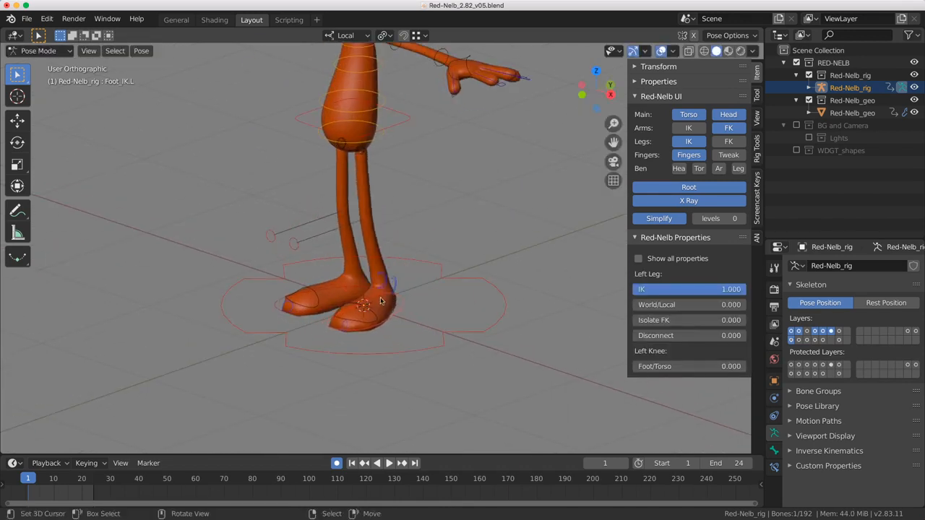
middle_drag(368, 325, 400, 309)
key(r)
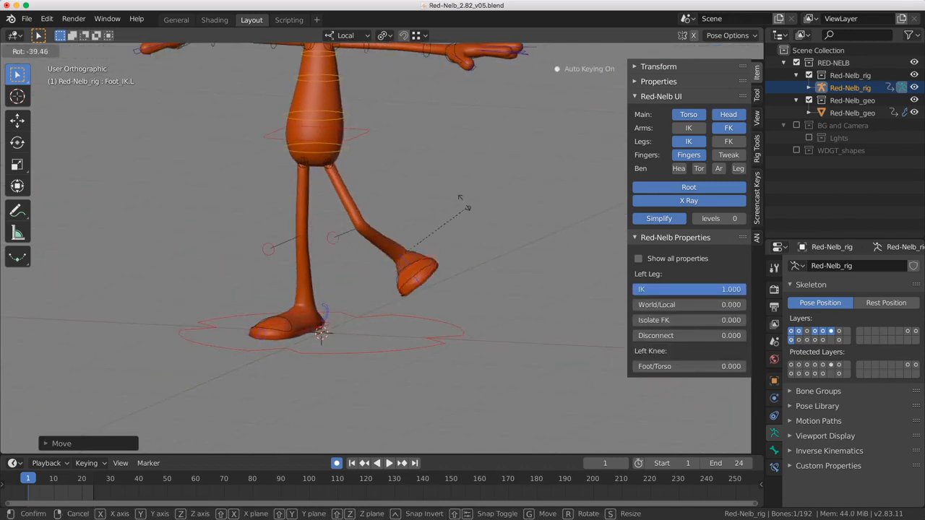
click(449, 190)
- Try moving the left knee pole control to swing the knee around
click(331, 264)
middle_drag(331, 265, 373, 275)
key(g)
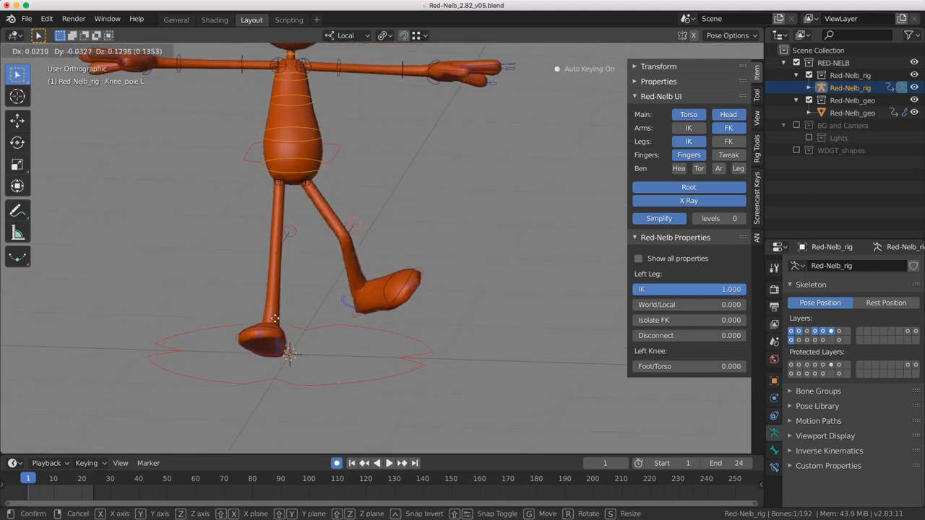
right_click(395, 291)
- Try rotating the left foot roll control at the raised foot's heel
middle_drag(428, 303, 510, 235)
click(487, 231)
key(r)
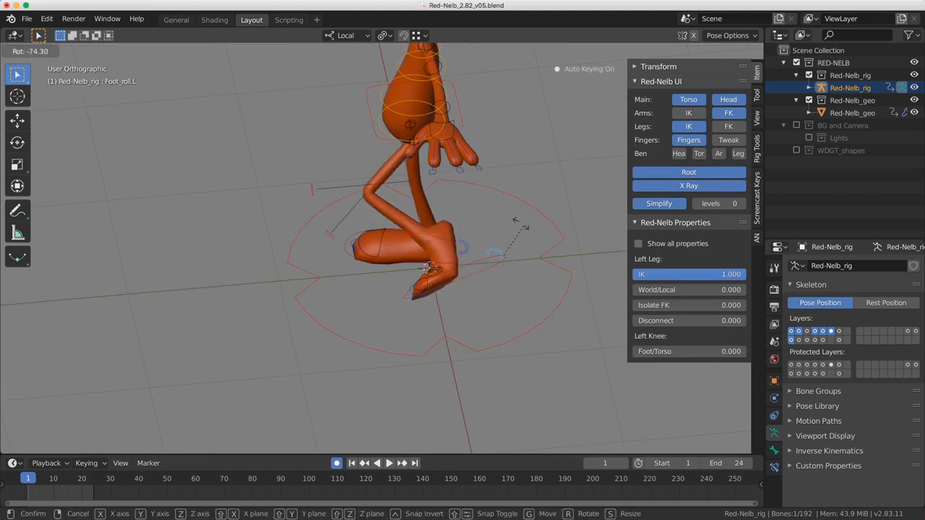
click(506, 257)
middle_drag(498, 267, 496, 227)
key(r)
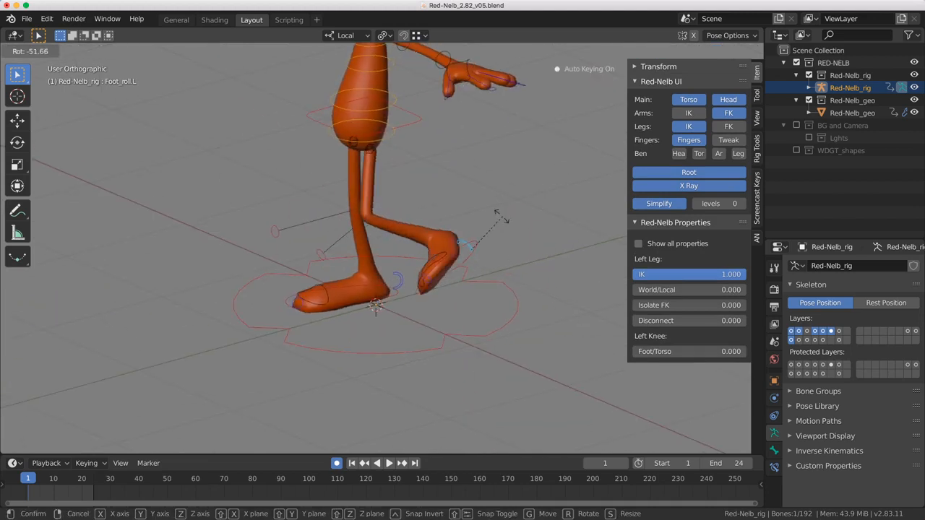
click(463, 253)
- Try rotating the right foot roll control and turn off Simplify
right_click(395, 276)
key(r)
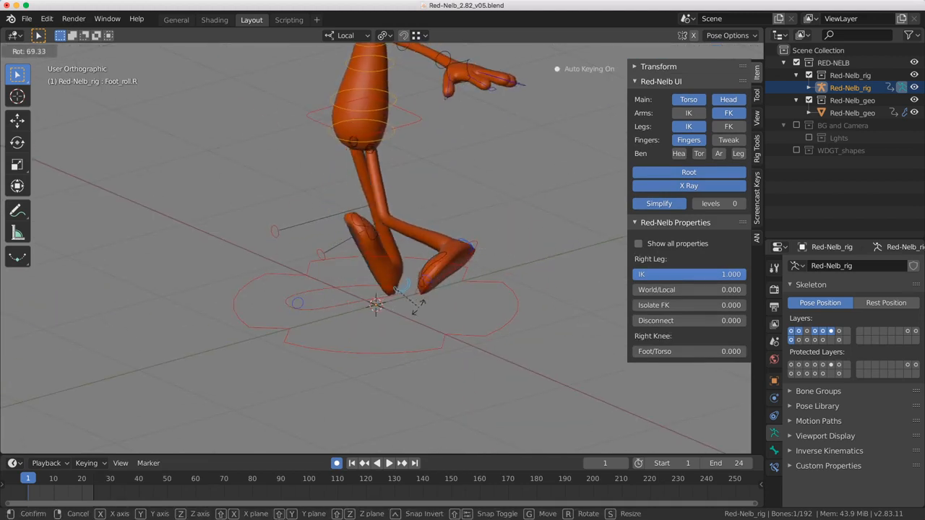
right_click(413, 269)
click(667, 203)
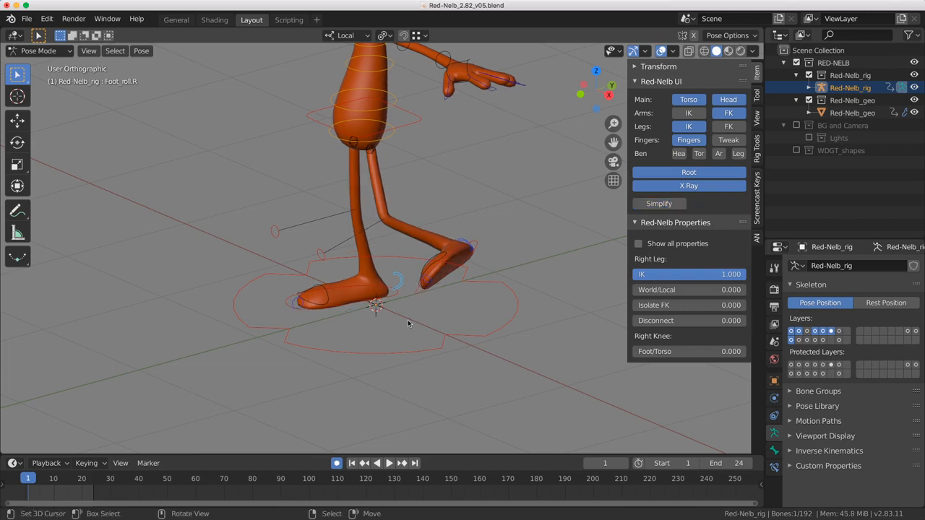
- Try rotating the left toe control to bend the toes
middle_drag(376, 280, 347, 300)
right_click(432, 262)
right_click(431, 259)
key(r)
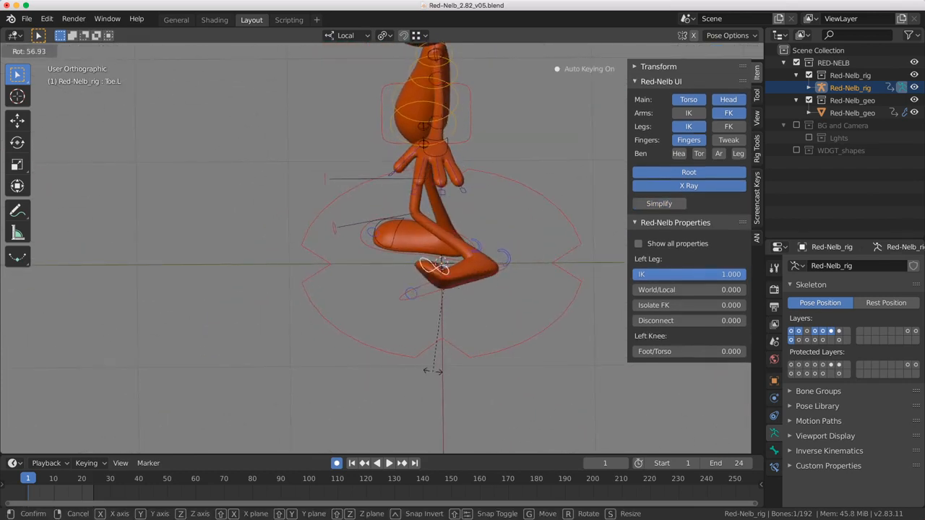
right_click(433, 370)
- Try rotating the left toe pivot control to swing the foot around its tip
middle_drag(435, 310, 495, 320)
right_click(416, 291)
key(r)
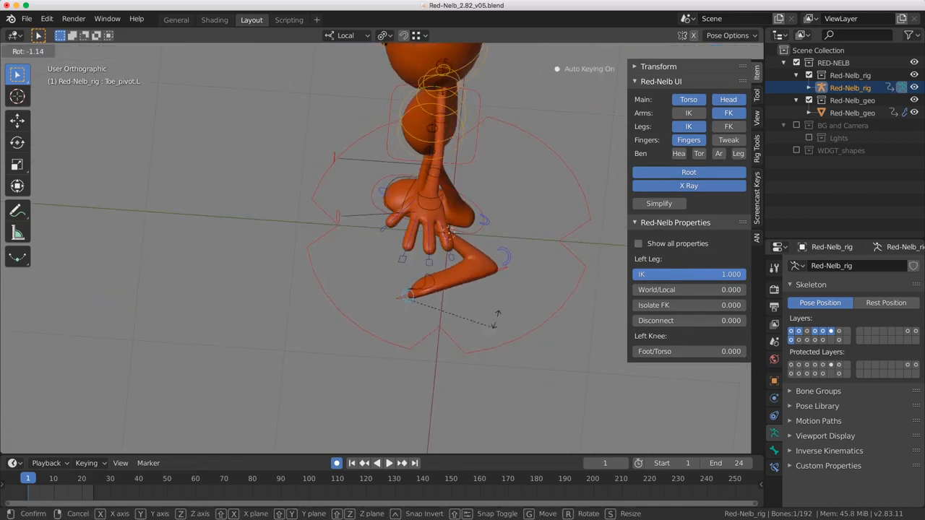
click(489, 288)
middle_drag(417, 305, 525, 285)
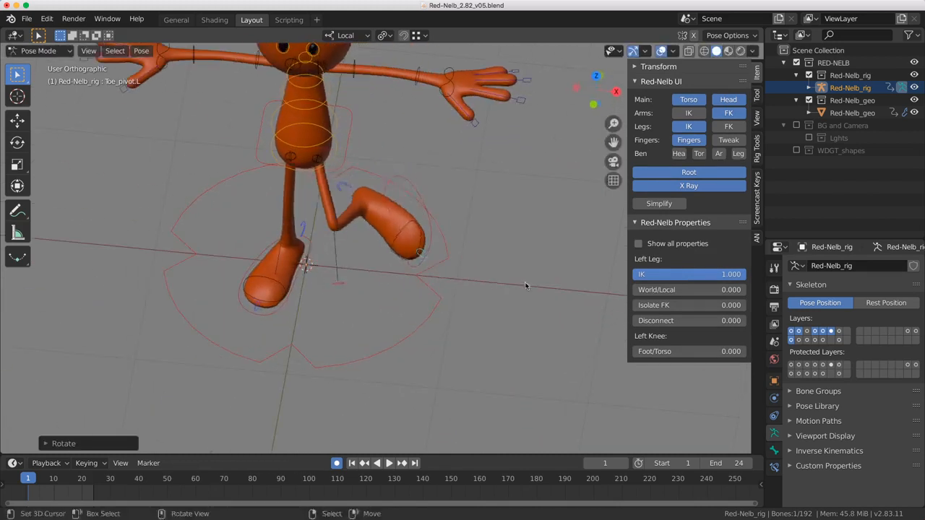
key(r)
right_click(487, 279)
- Reset the leg and foot pose, and lift and rotate the left foot IK control off the ground
key(a)
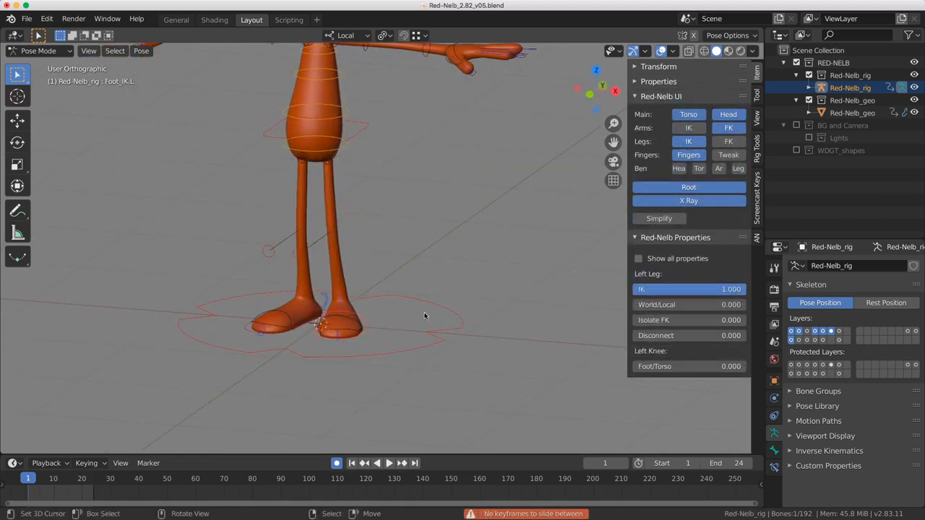
key(g)
click(449, 274)
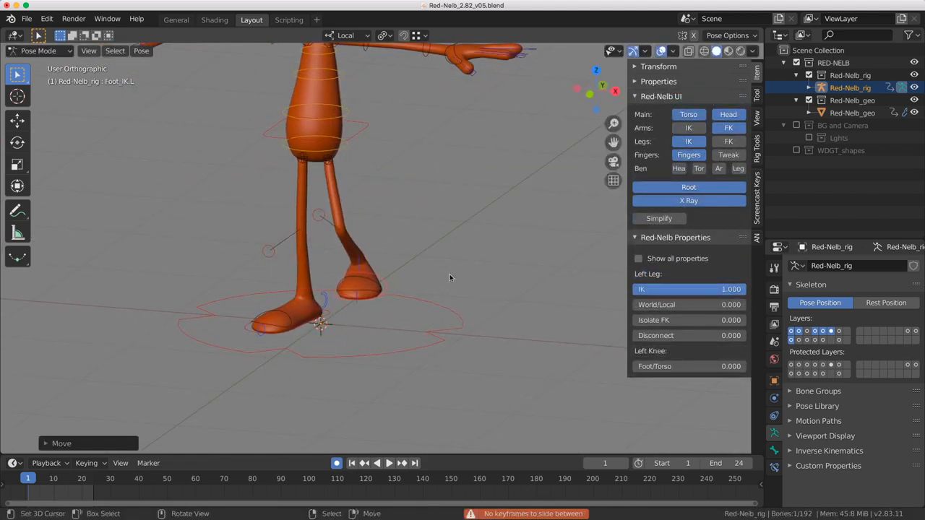
key(r)
click(405, 262)
- Try rotating the Torso control while the left leg's World/Local property is at 0
middle_drag(403, 260, 359, 147)
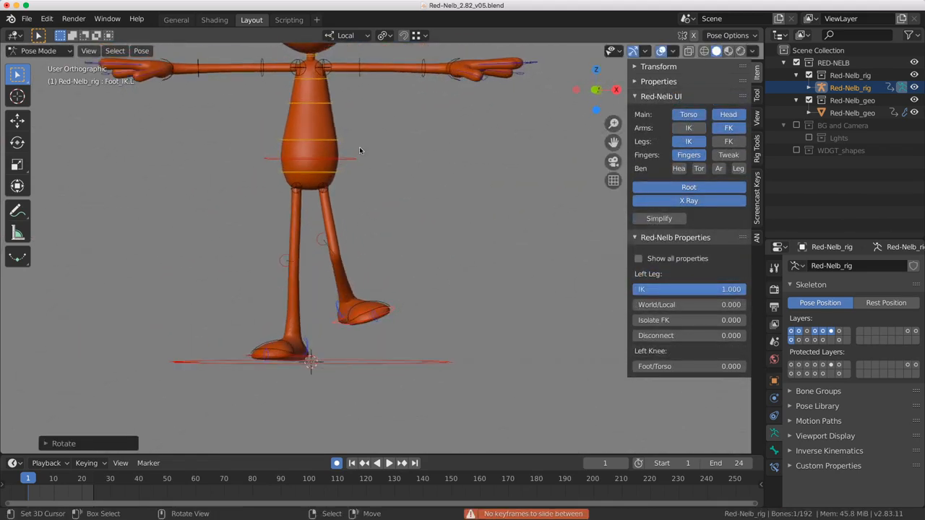
click(348, 157)
key(r)
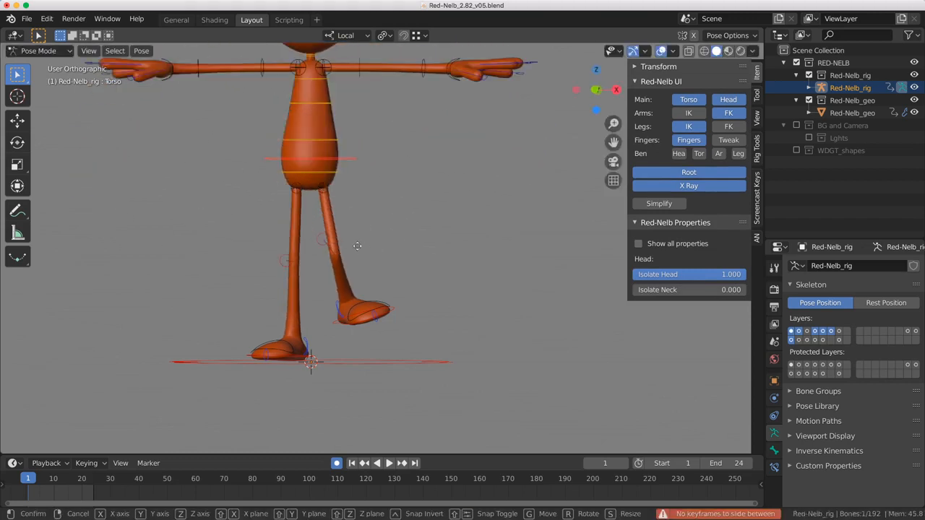
right_click(364, 267)
middle_drag(365, 269, 370, 287)
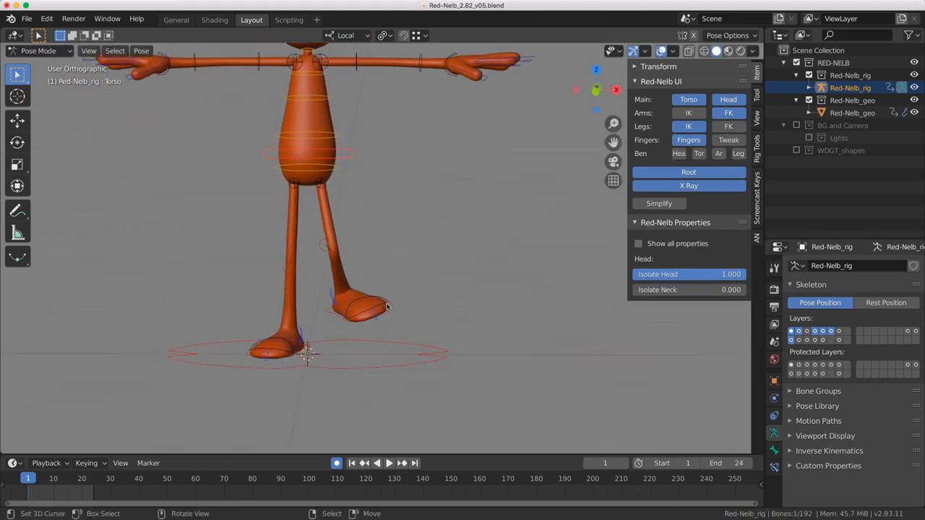
- Set the left leg's World/Local property to 1 and rotate the Torso control to tilt the body
click(390, 309)
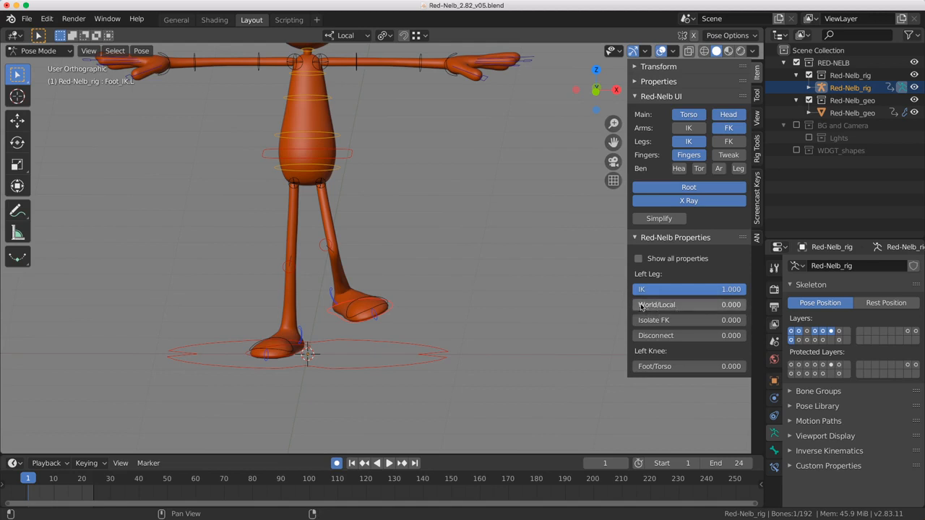
drag(641, 306, 745, 306)
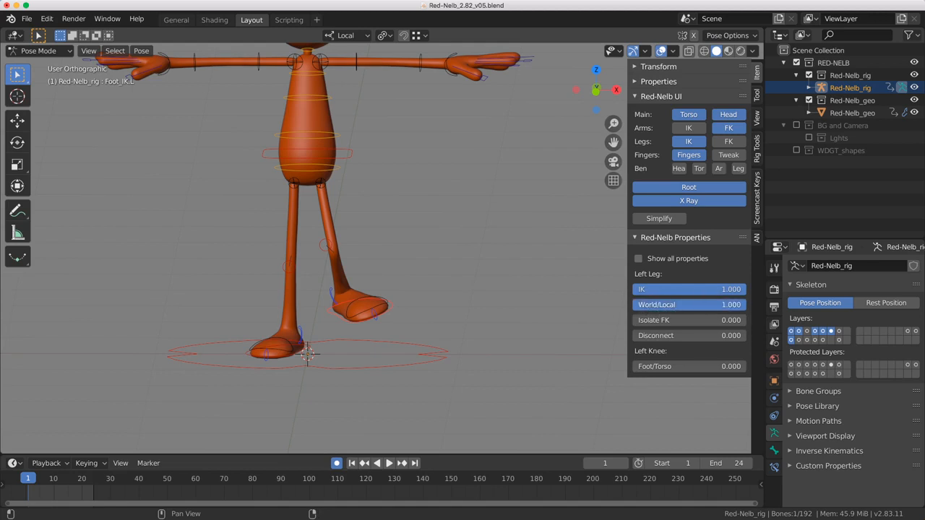
click(345, 156)
key(r)
click(376, 257)
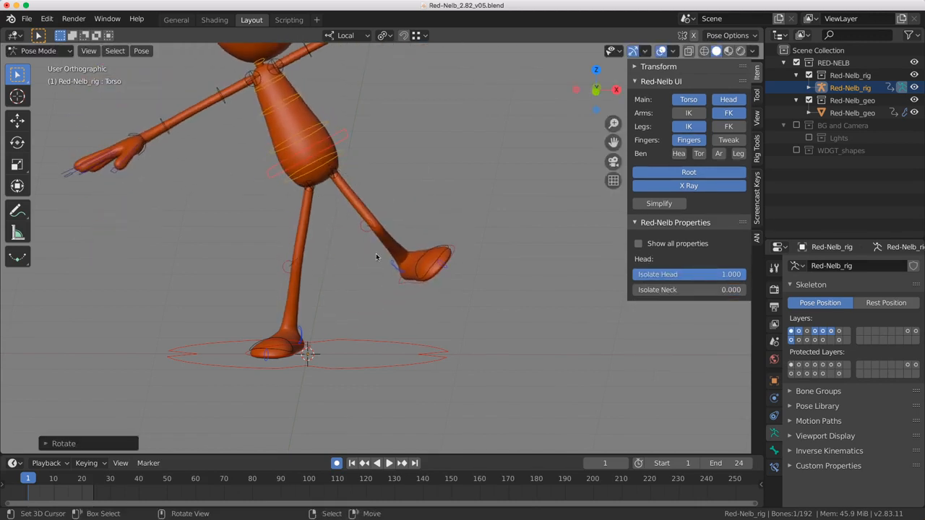
- Move the left foot IK control farther out from the tilted body
right_click(405, 286)
key(g)
click(426, 284)
key(g)
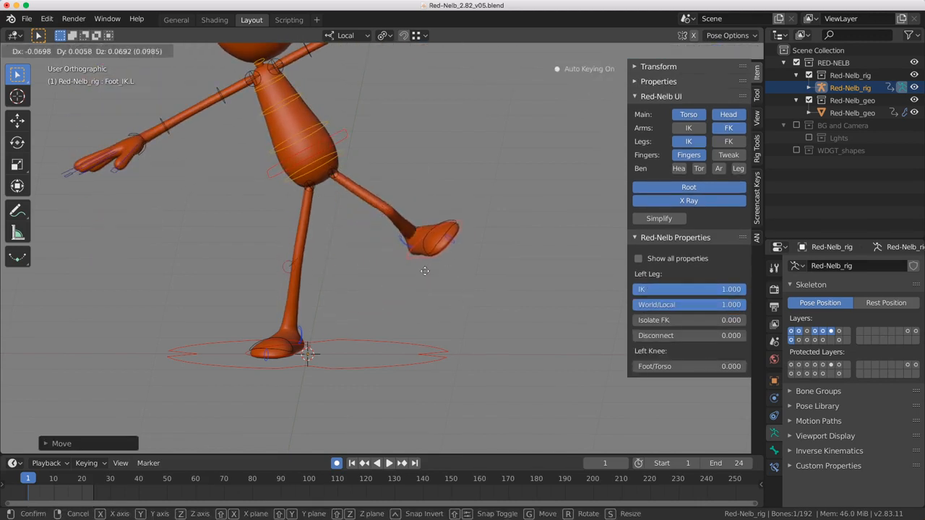
click(439, 293)
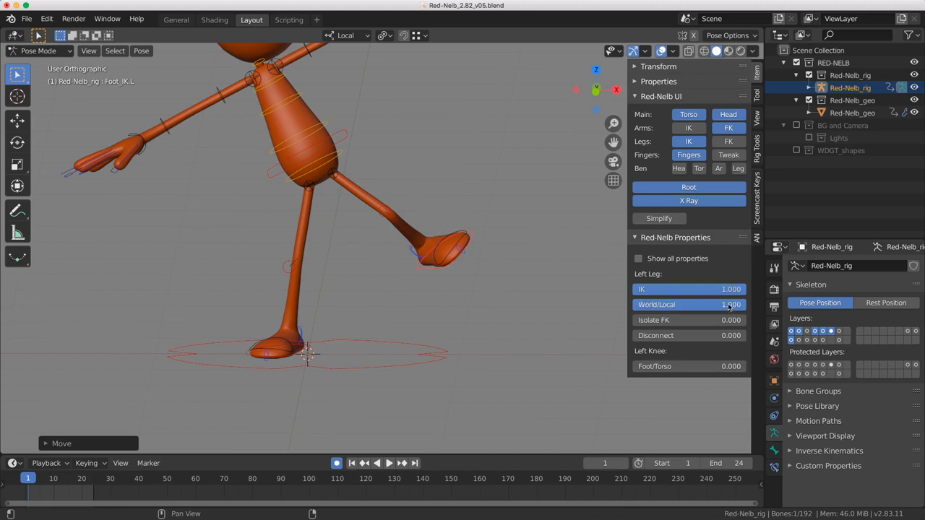
- Set the left leg's World/Local and IK properties to 0 and show the leg FK controls
drag(730, 307, 635, 306)
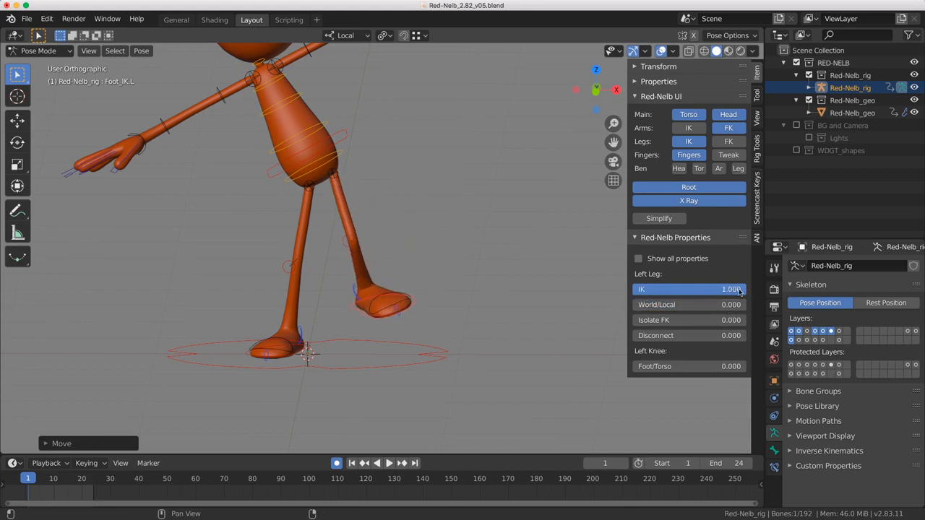
drag(739, 289, 633, 290)
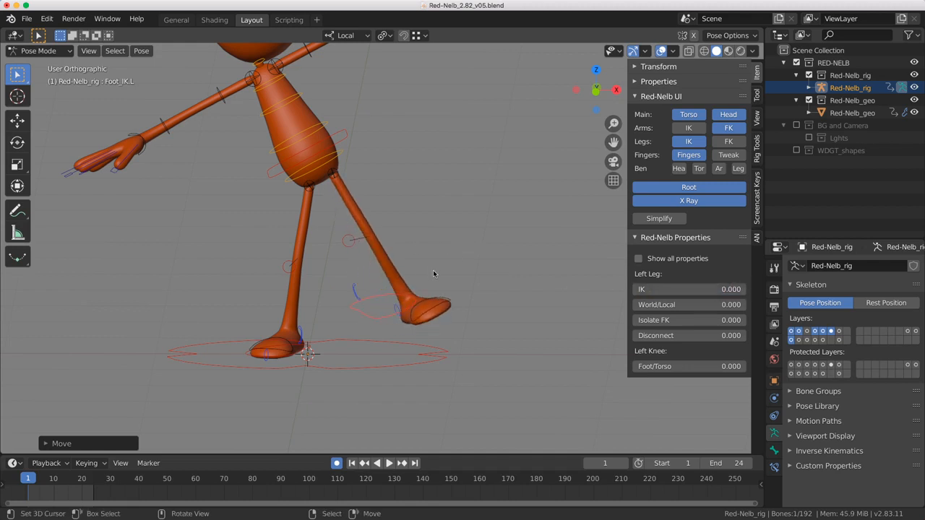
click(722, 142)
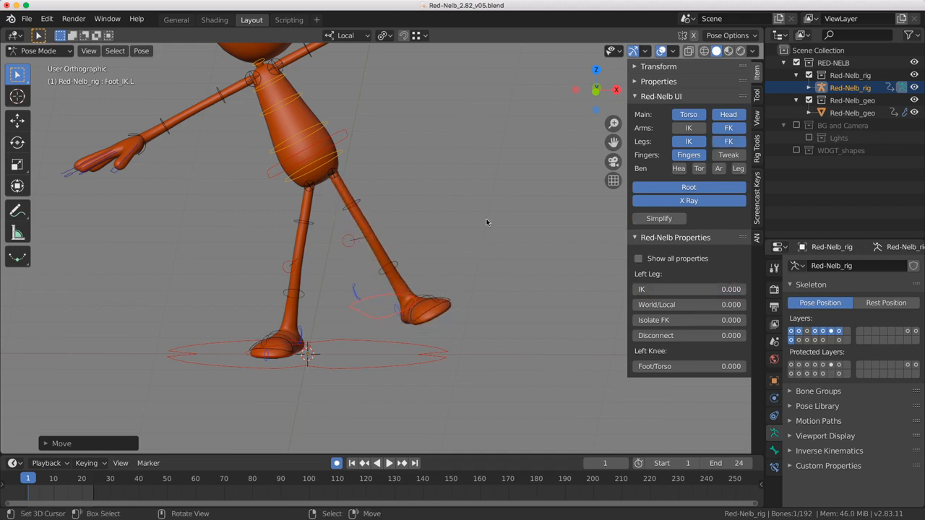
- Pose the left leg by rotating its thigh, shin and foot FK controls so the leg bends backward
middle_drag(487, 222, 418, 233)
right_click(412, 189)
key(r)
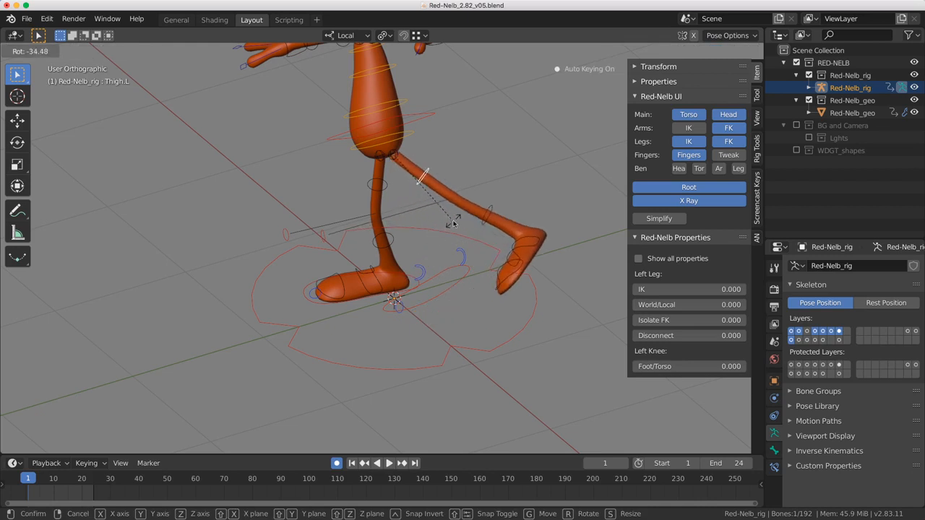
click(454, 223)
right_click(490, 217)
key(r)
click(508, 257)
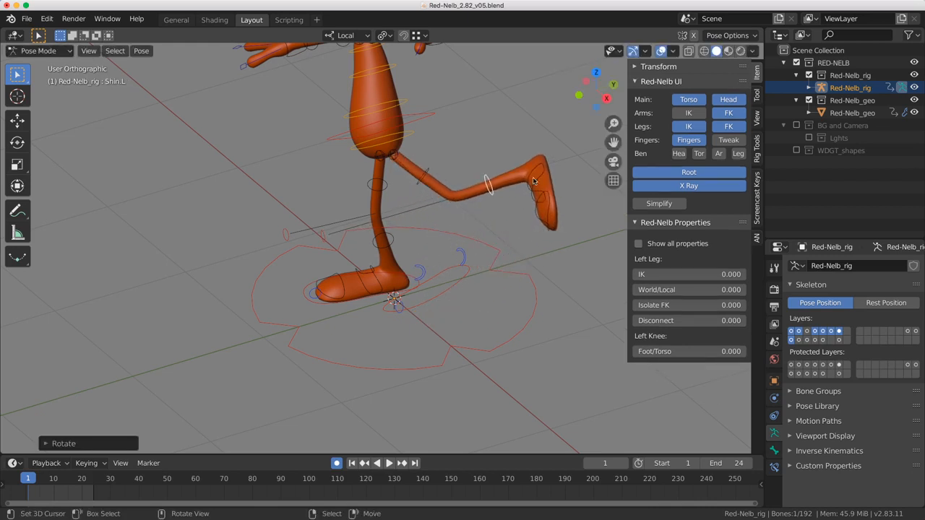
right_click(535, 182)
key(r)
click(531, 233)
middle_drag(531, 233, 458, 241)
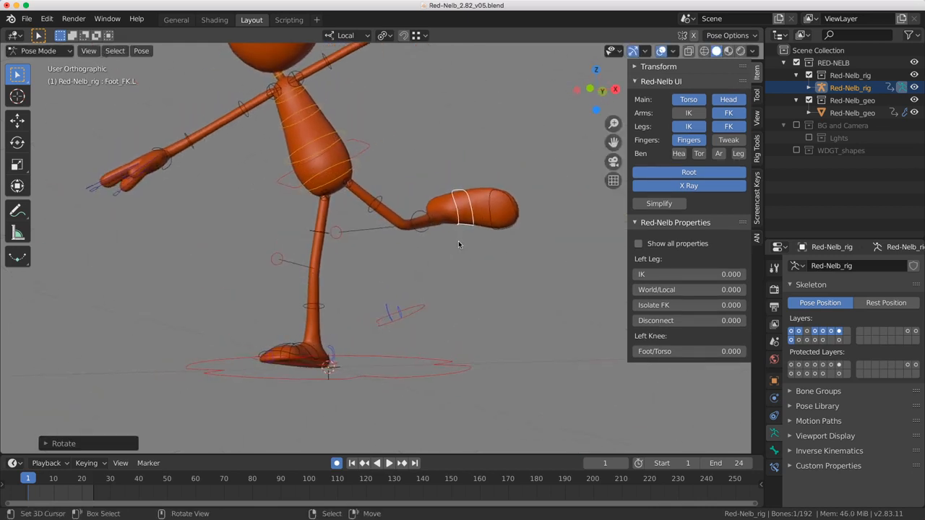
- In front view, select the left thigh FK control and set the left leg's Isolate FK property to 1
middle_drag(371, 266, 356, 206)
key(KP_1)
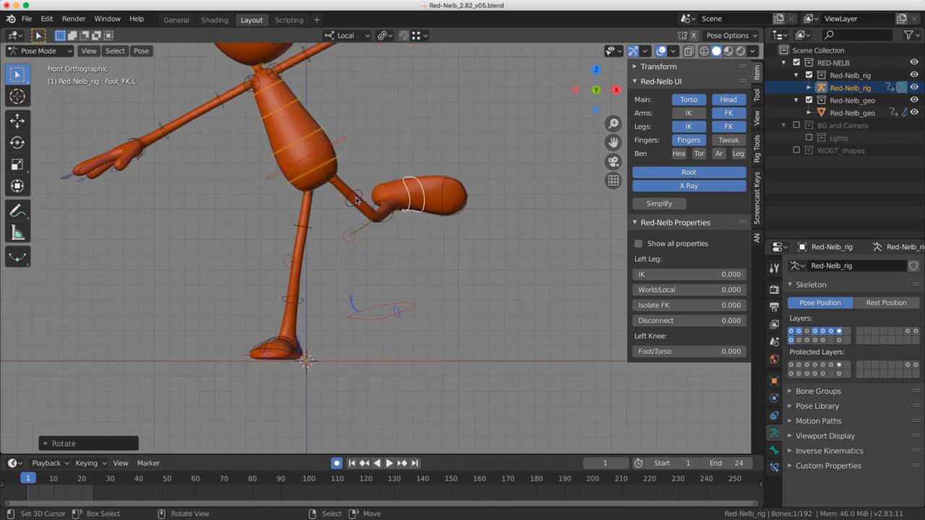
shift+middle_drag(370, 144, 368, 168)
click(337, 165)
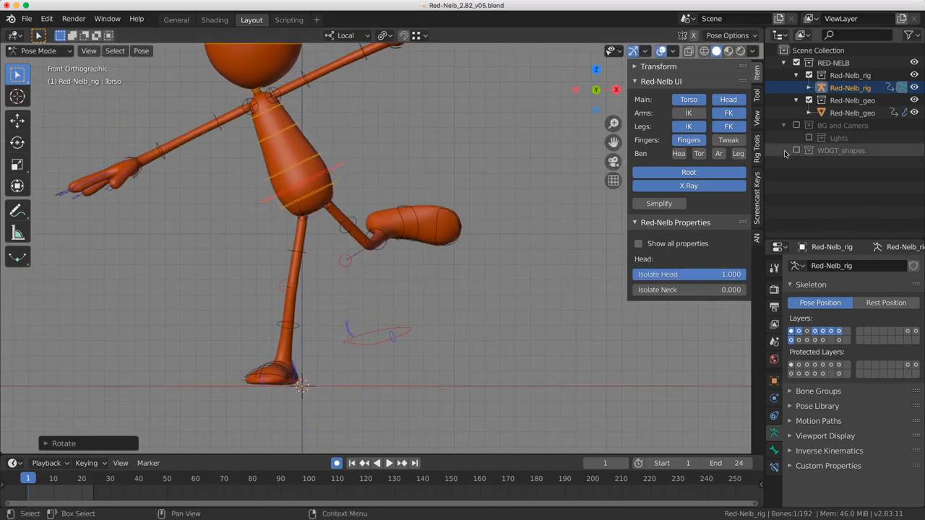
click(352, 223)
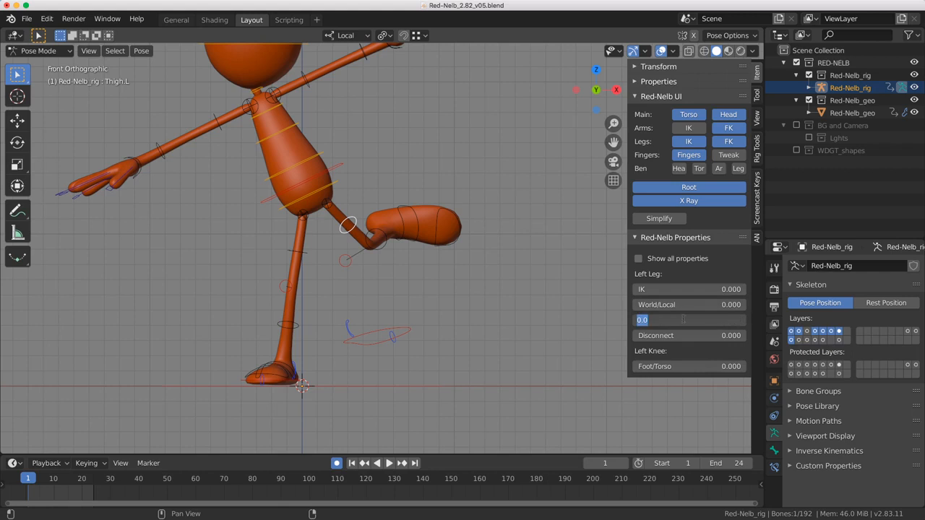
text(1)
key(Return)
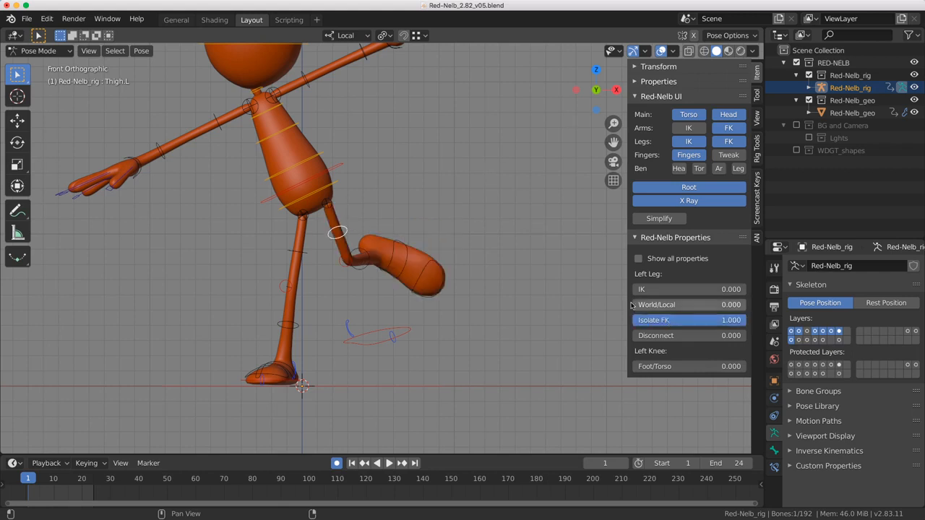
- Rotate the torso control slightly to test the isolated left leg
click(338, 168)
key(r)
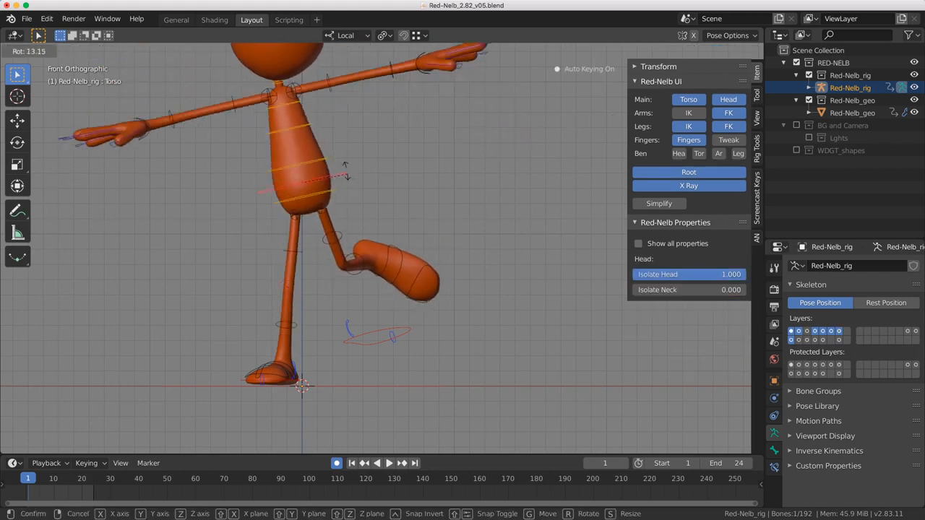
click(355, 167)
- Set the left leg's Disconnect property to 1 and move the torso sideways away from the leg
middle_drag(382, 234, 414, 260)
right_click(398, 253)
key(r)
right_click(402, 264)
key(KP_1)
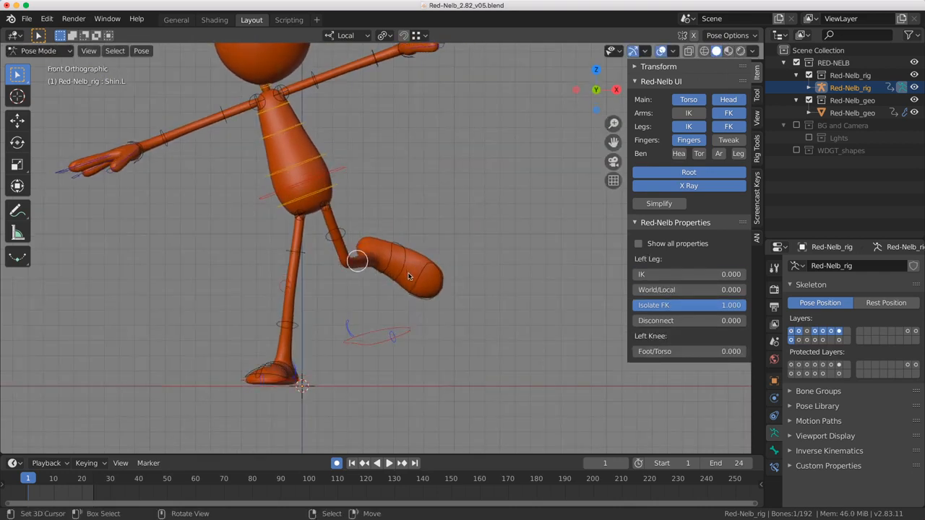
scroll(363, 281, down, 2)
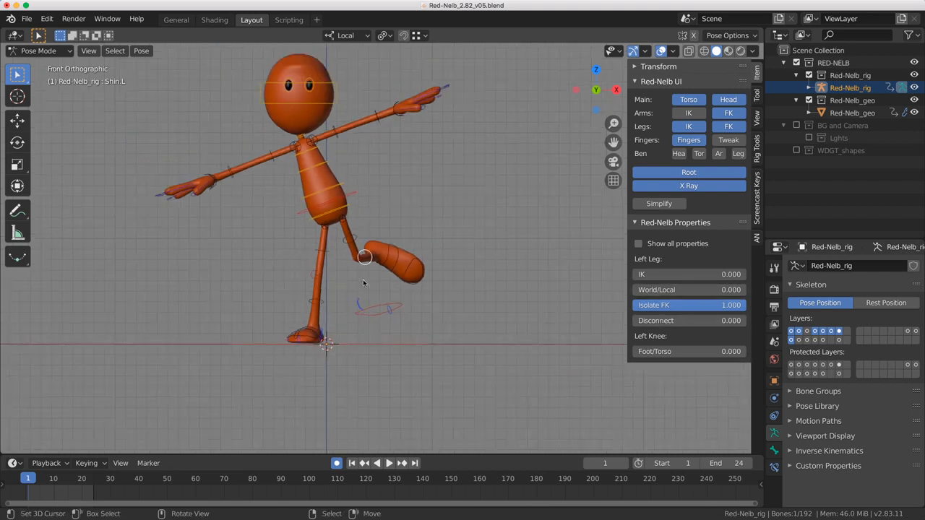
shift+middle_drag(364, 281, 355, 292)
drag(652, 321, 730, 321)
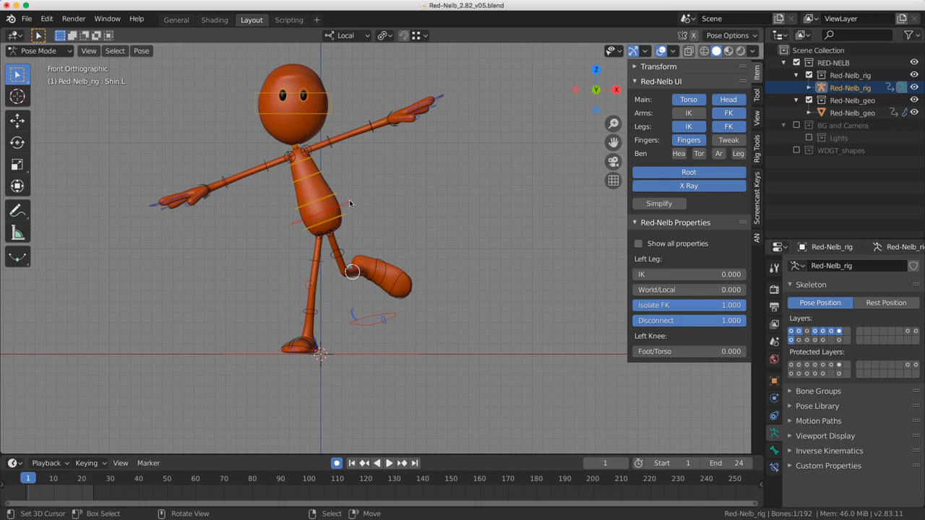
right_drag(349, 203, 246, 197)
- Select the left foot IK control and set the left leg's IK and World/Local properties to 1
middle_drag(339, 238, 340, 246)
right_click(391, 319)
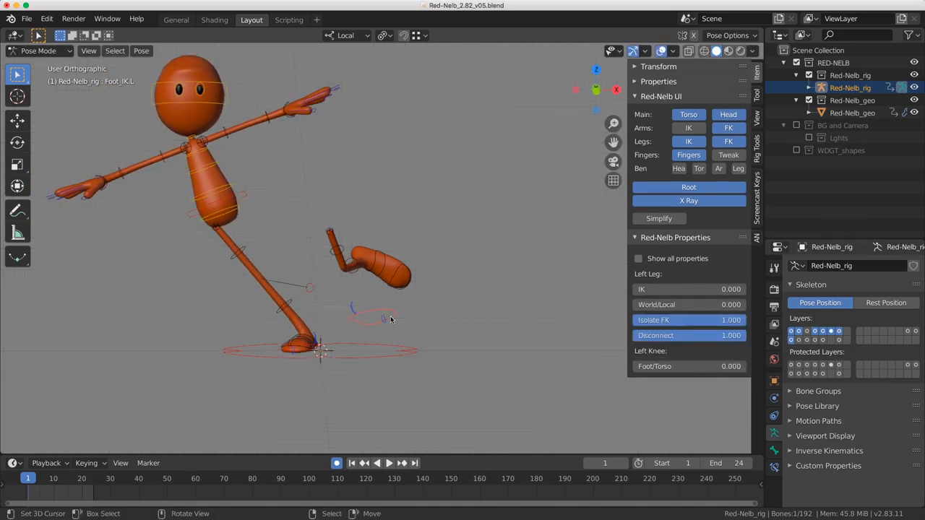
drag(648, 289, 731, 290)
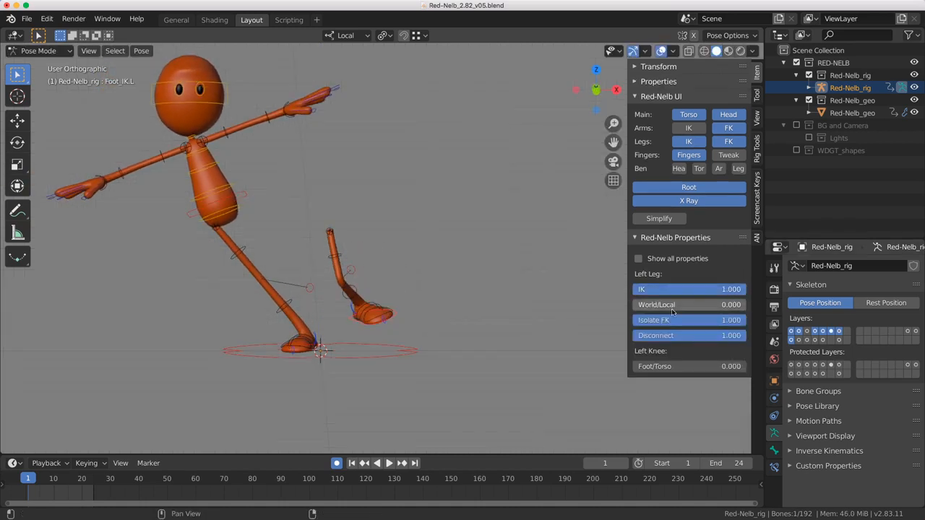
drag(643, 309, 731, 305)
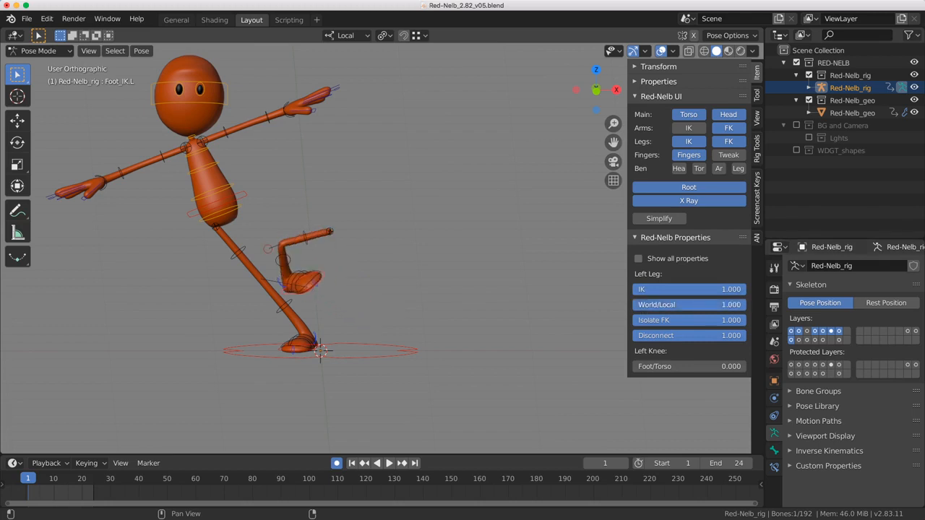
- Try moving the torso control to test the left foot's World/Local setting
right_click(244, 196)
key(g)
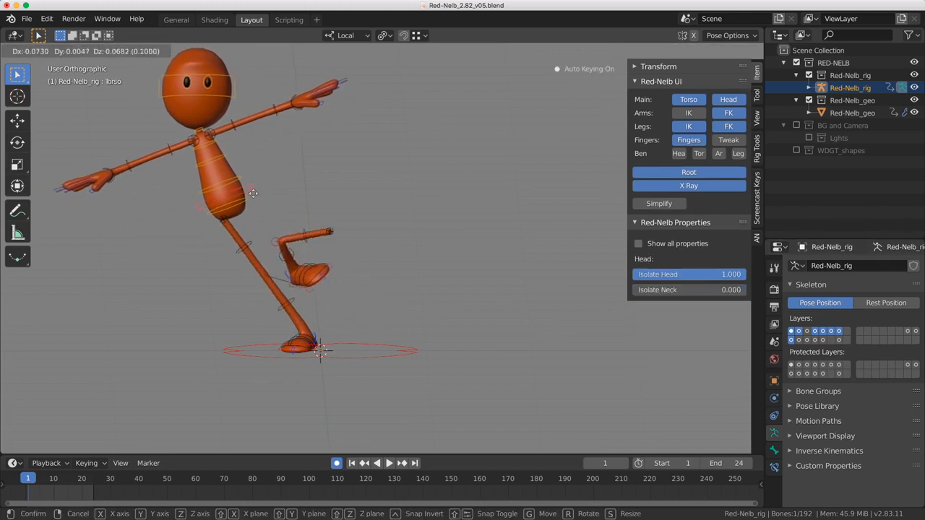
right_click(278, 212)
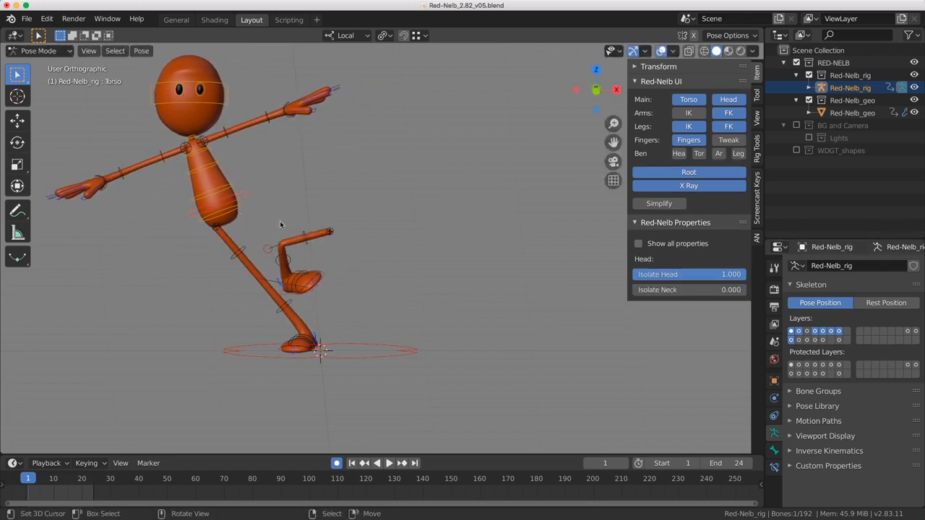
- Set the left leg's World/Local property to 0 from the left foot IK control
right_click(325, 279)
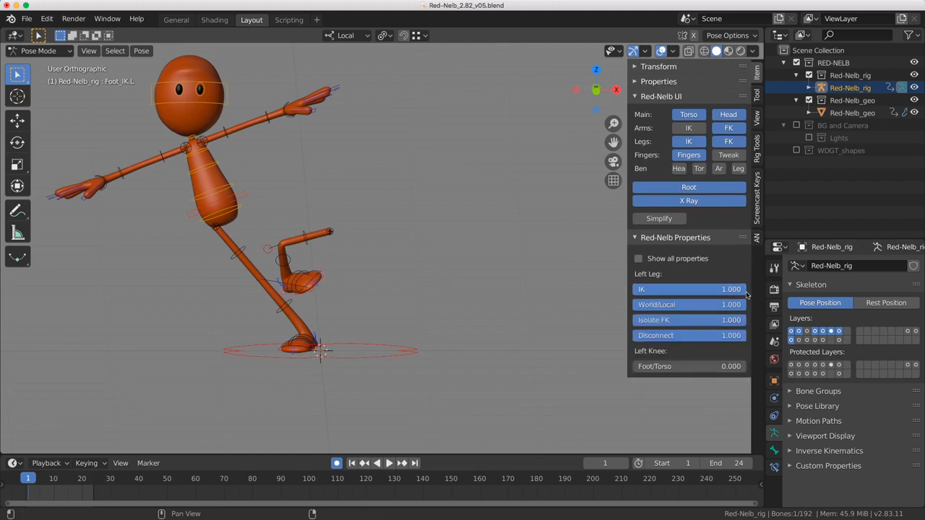
drag(694, 305, 633, 308)
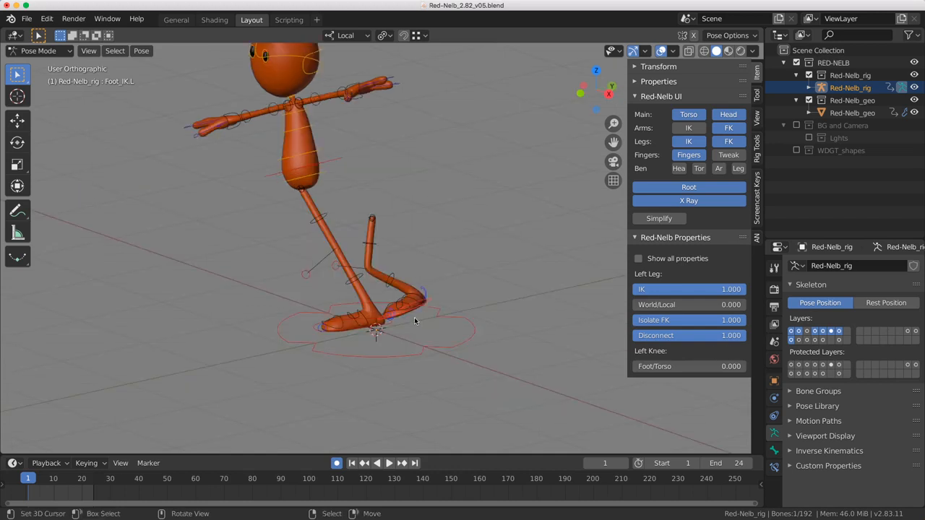
right_click(415, 311)
middle_drag(415, 311, 439, 294)
right_click(423, 302)
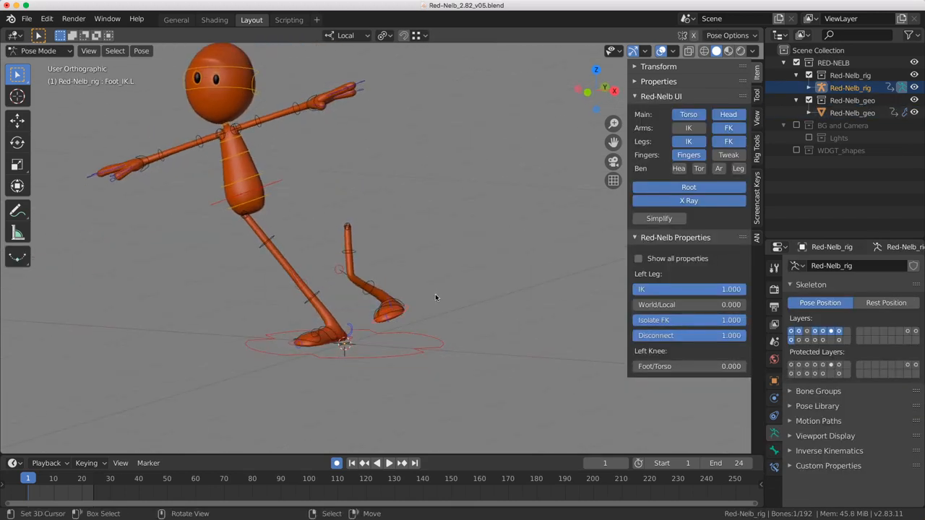
- Set the left knee pole's Foot/Torso property to 1 and try rotating the torso
right_click(338, 274)
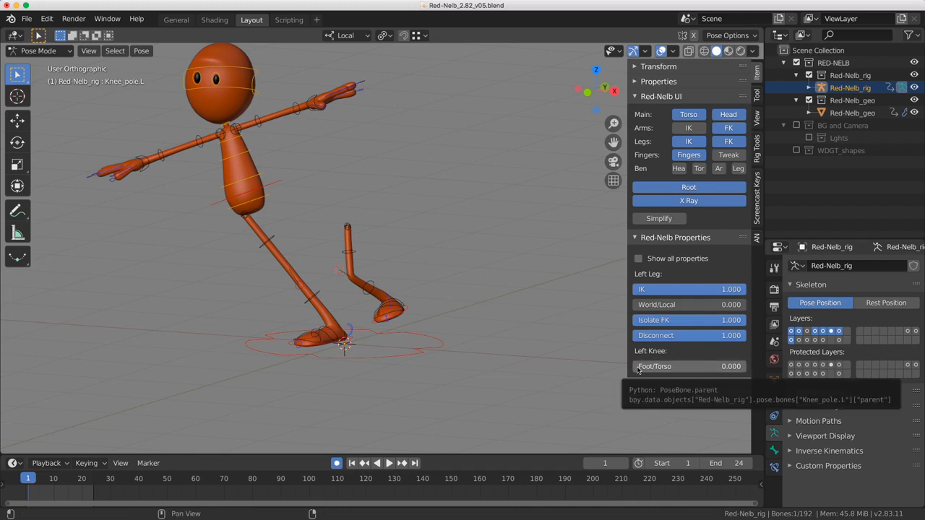
drag(638, 369, 744, 370)
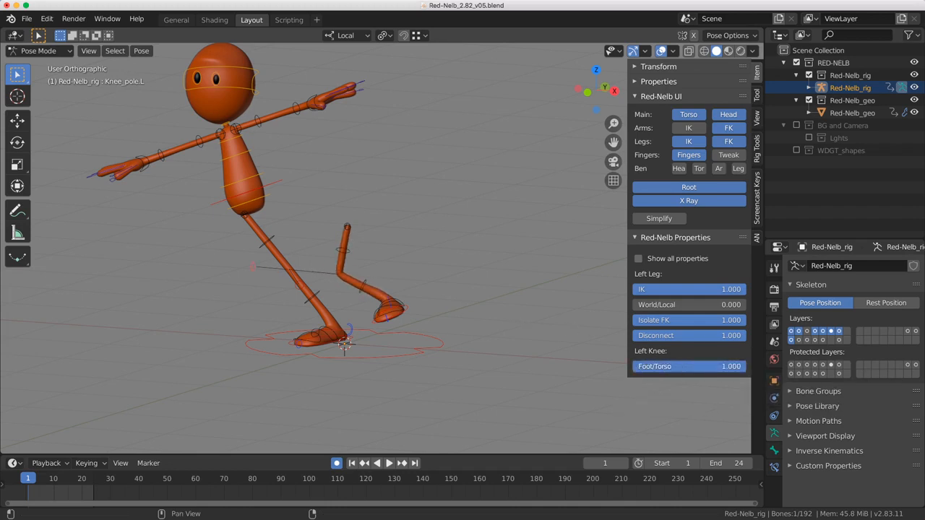
right_click(277, 182)
key(r)
right_click(310, 205)
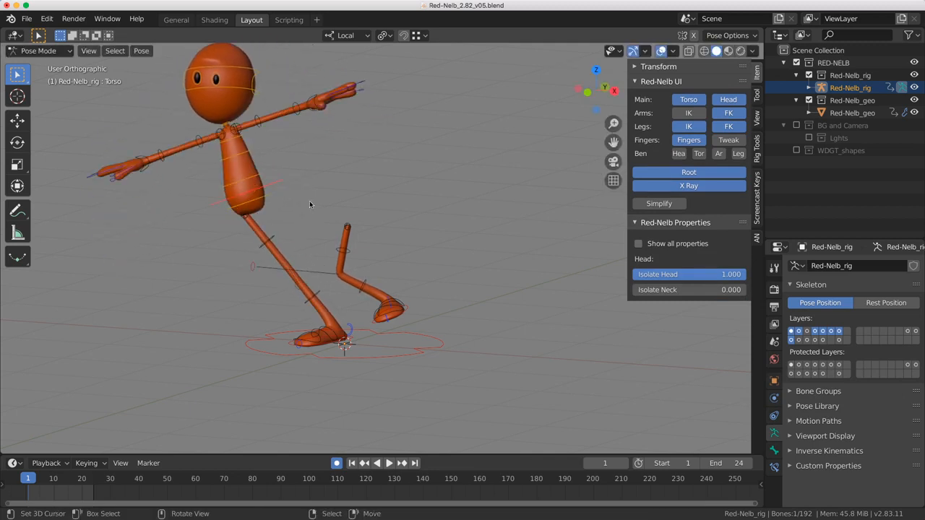
- Select the left knee pole control and return its Foot/Torso property to 0
right_click(251, 272)
drag(722, 366, 629, 367)
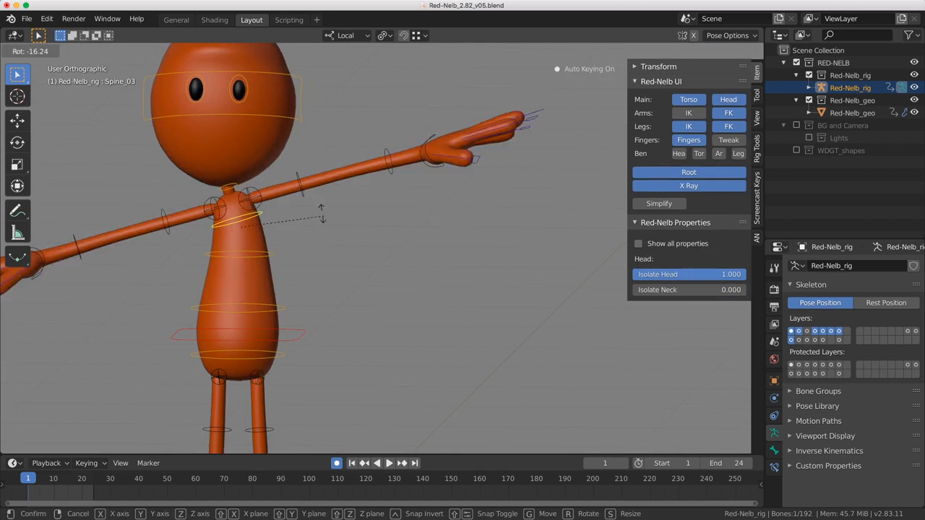
- Tilt the chest with the upper spine control and show the arm IK controls
scroll(326, 216, down, 2)
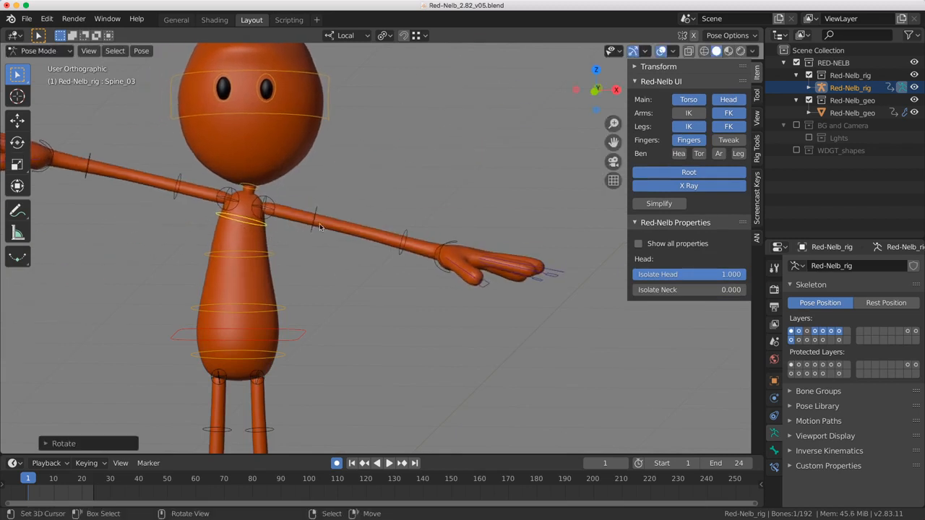
right_click(443, 262)
scroll(452, 219, up, 2)
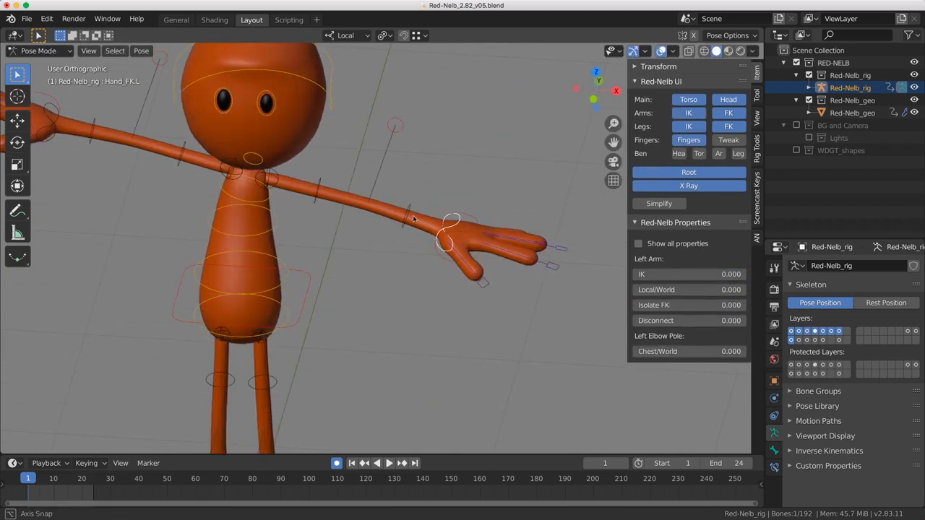
middle_drag(413, 219, 476, 228)
right_click(476, 228)
- Bend the left arm downward with its FK controls, and set the left arm's IK property to 1
mouse_move(318, 192)
right_down()
mouse_move(308, 215)
mouse_move(314, 208)
right_up()
right_drag(392, 262, 363, 282)
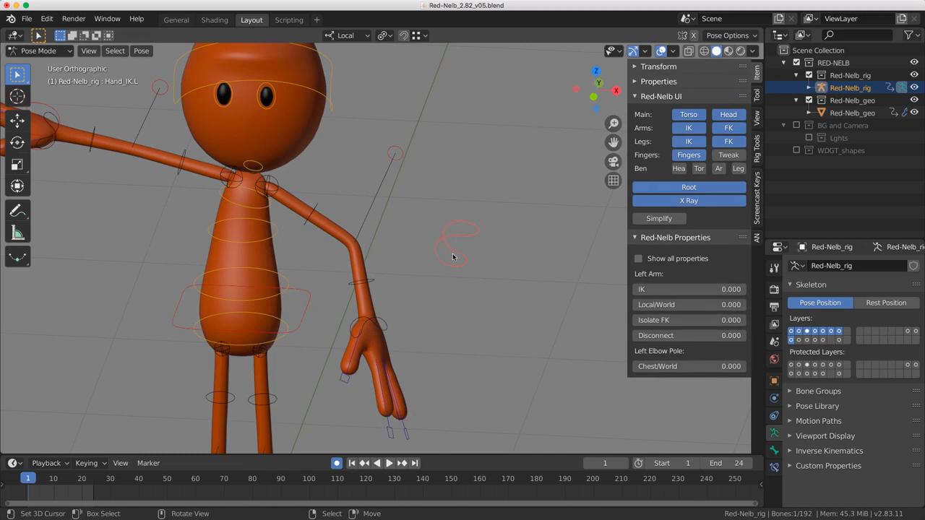
drag(648, 290, 745, 290)
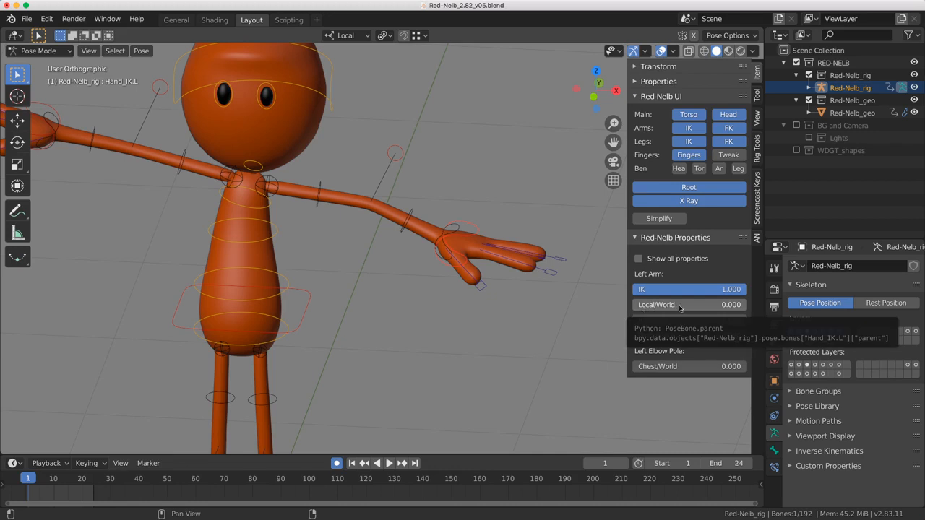
- Rotate the upper spine control until the shoulders are roughly level
click(273, 210)
key(r)
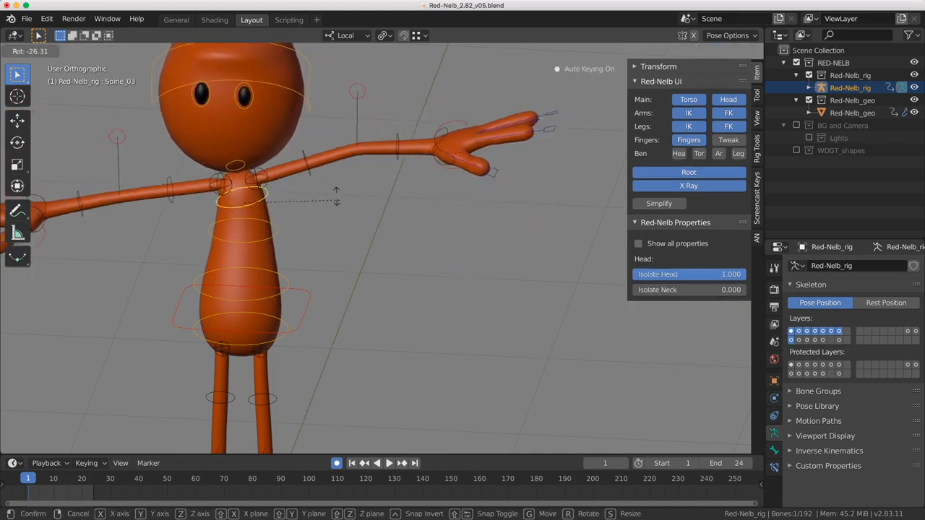
click(398, 203)
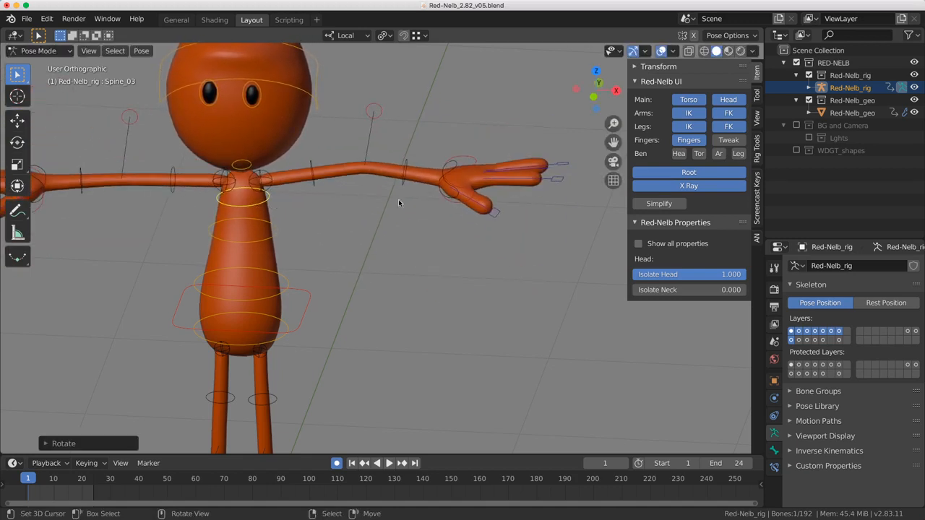
- Set the left hand IK control's Local/World property to 1 and test it by rotating the upper spine control
click(467, 158)
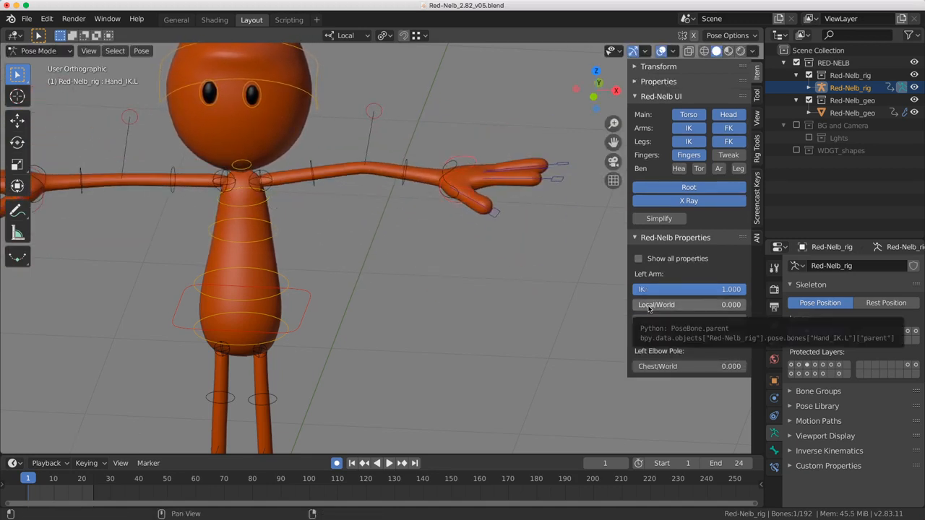
drag(648, 308, 749, 307)
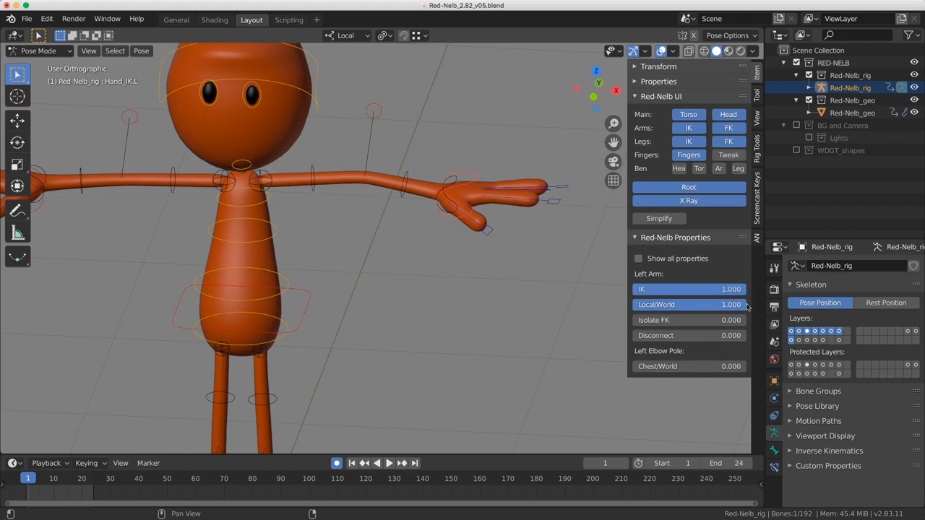
click(275, 207)
key(r)
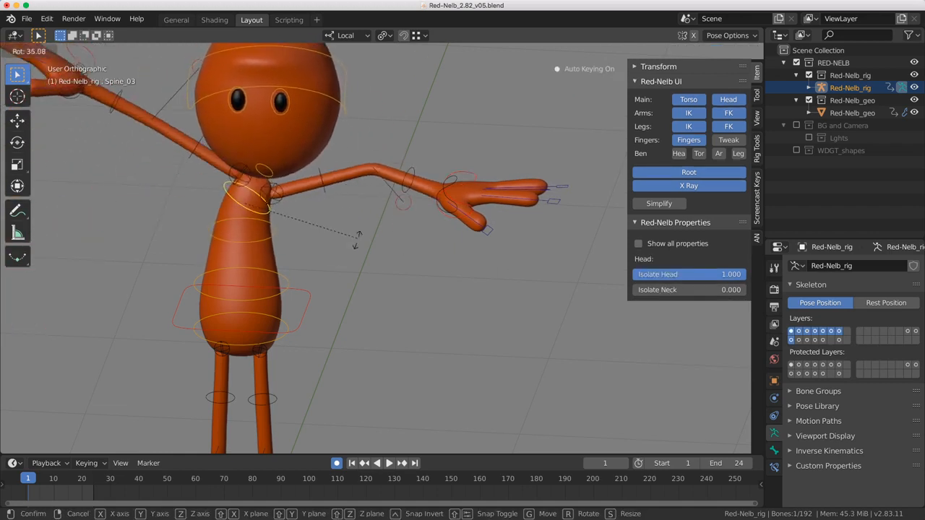
click(483, 166)
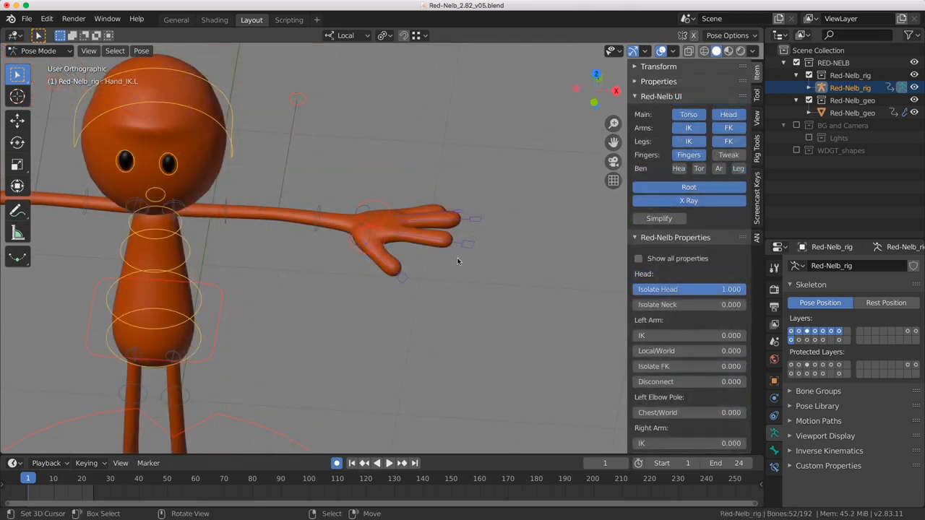
- Select the left hand's three finger controls and thumb control, and scale them down so the fingers curl
shift+click(469, 253)
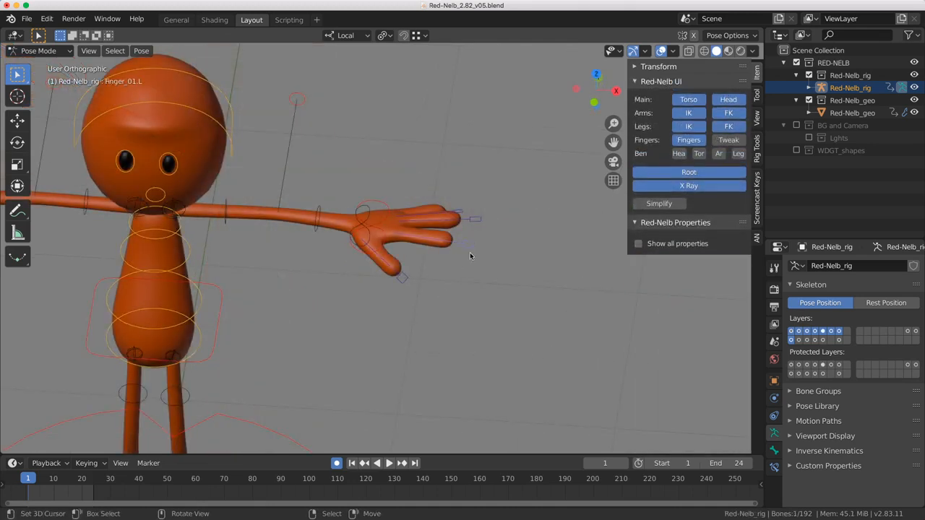
middle_drag(470, 252, 464, 250)
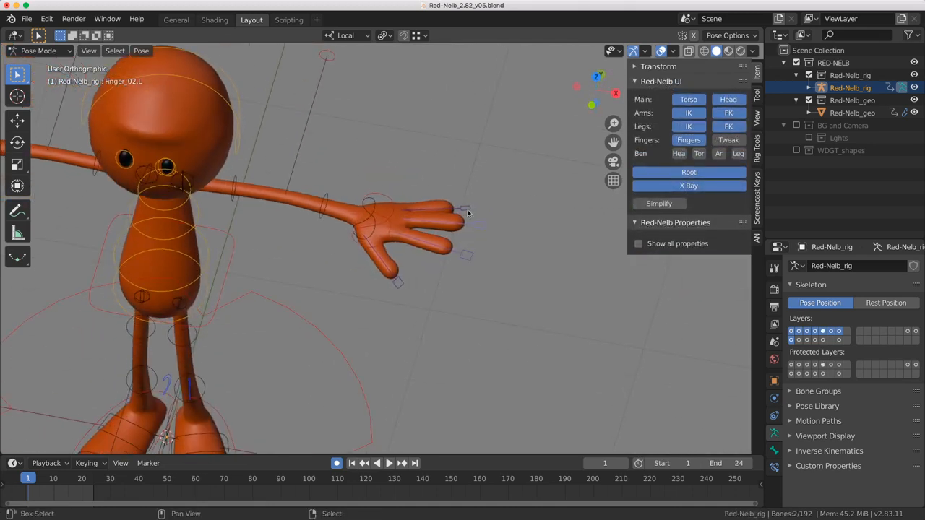
shift+click(398, 285)
middle_drag(398, 285, 517, 223)
key(s)
click(529, 285)
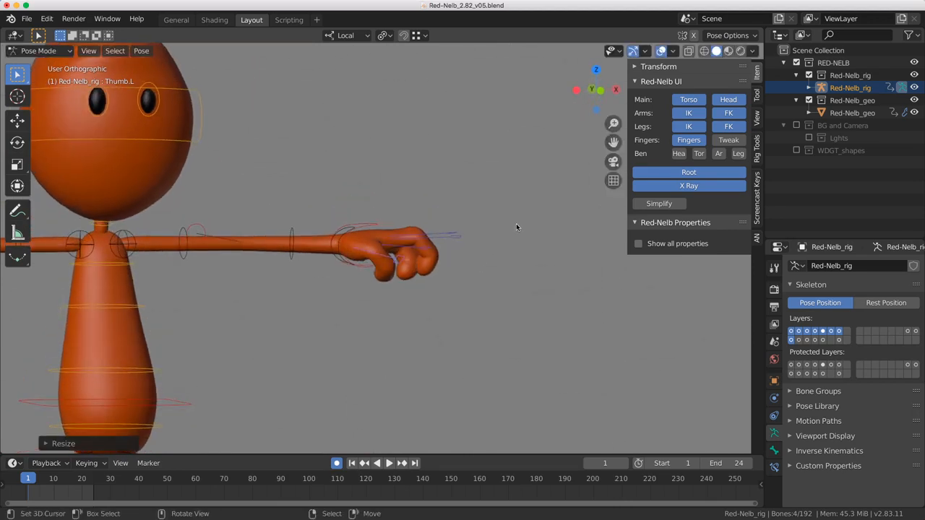
- Rescale the selected finger and thumb controls and set the pivot point to Individual Origins
key(s)
click(482, 316)
key(period)
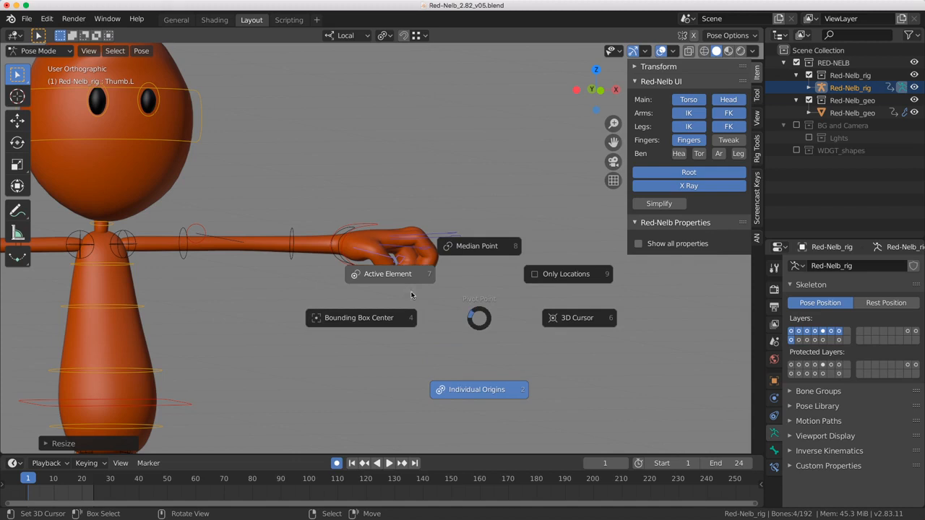
click(474, 391)
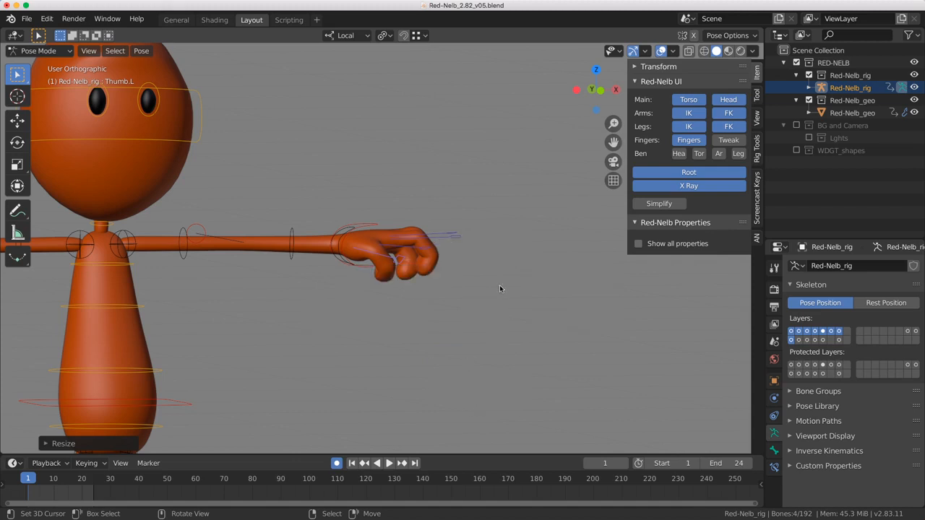
- Rotate the left finger and thumb controls along local X toward the palm, and show the finger Tweak controls
key(r)
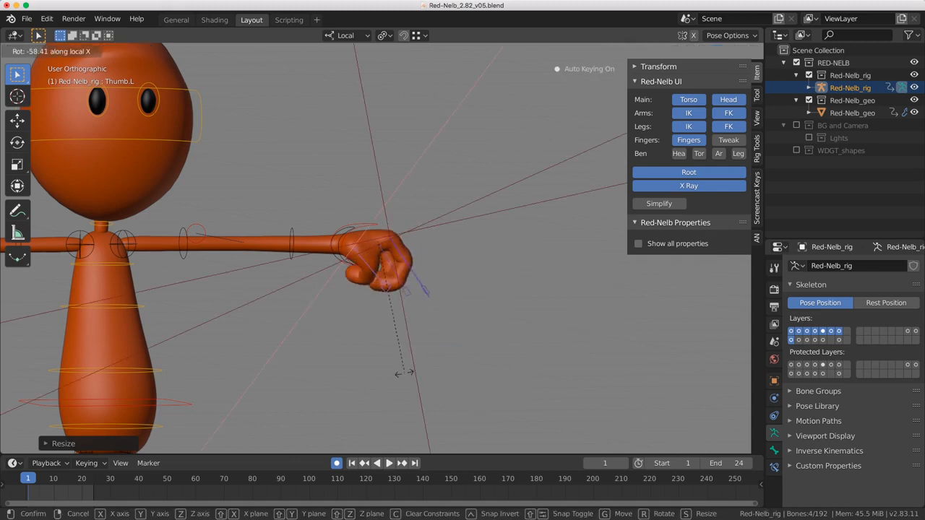
click(474, 294)
middle_drag(475, 294, 463, 311)
scroll(460, 276, up, 1)
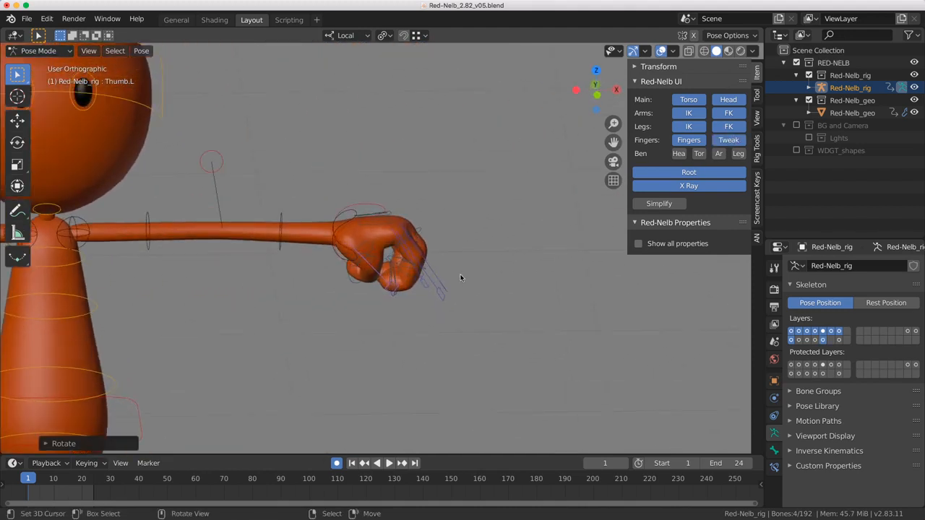
- Adjust the back of the left hand by rotating its palm tweak controls, including Palm_02.L
middle_drag(460, 276, 427, 289)
scroll(406, 211, up, 2)
right_click(401, 219)
key(r)
middle_drag(401, 222, 406, 199)
click(449, 221)
right_click(398, 182)
key(r)
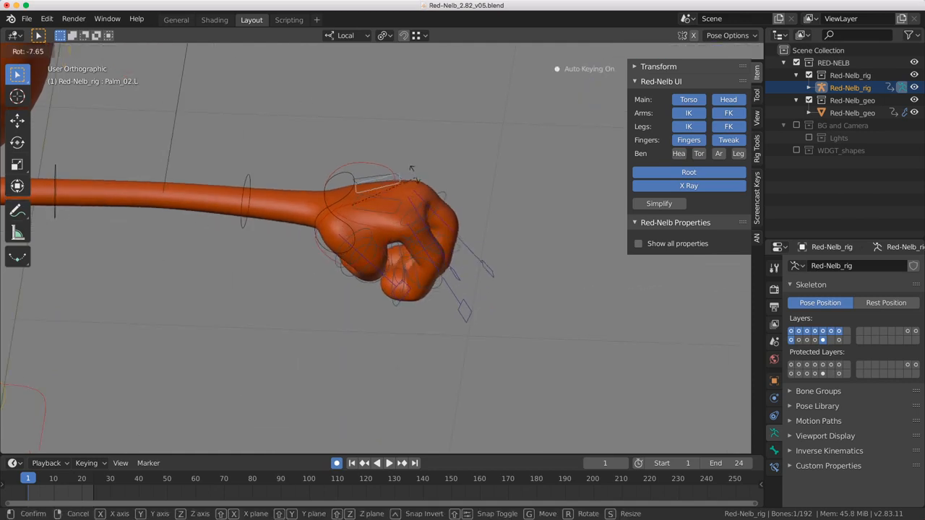
click(415, 176)
- Rotate the Finger_02_A.L tweak control at the base of the left hand's second finger
right_click(446, 190)
middle_drag(498, 240, 506, 212)
key(r)
click(512, 187)
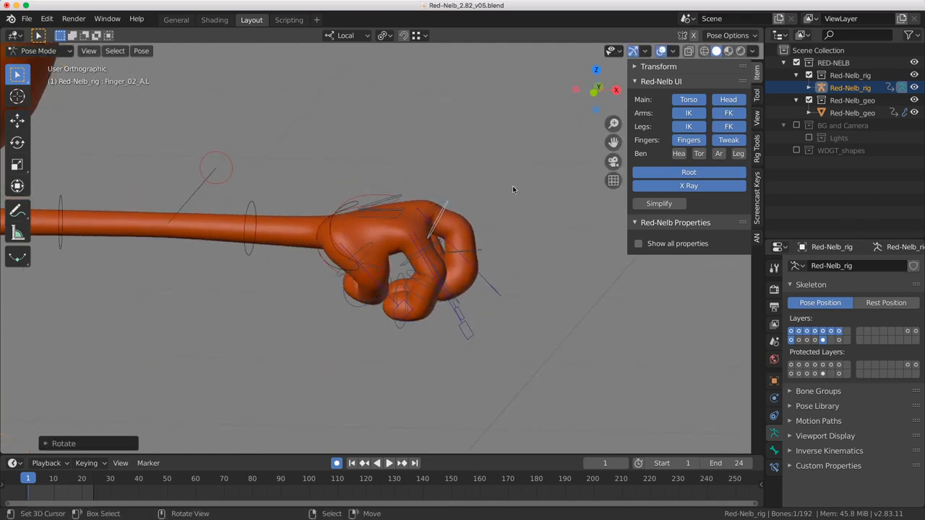
- Rotate the Finger_02_B.L tweak control and the next tweak control along the left hand's second finger to uncurl it
right_click(483, 255)
key(r)
click(496, 274)
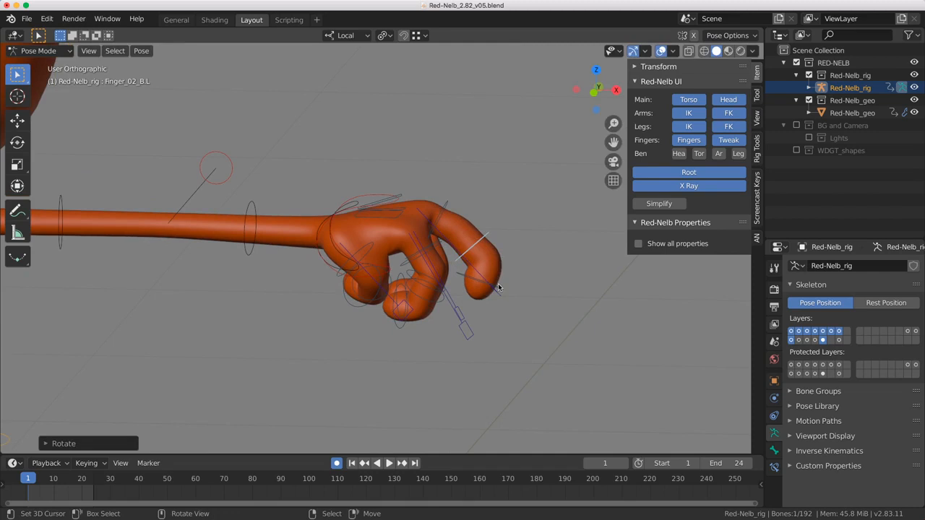
right_click(499, 285)
key(r)
click(509, 268)
middle_drag(509, 269, 485, 294)
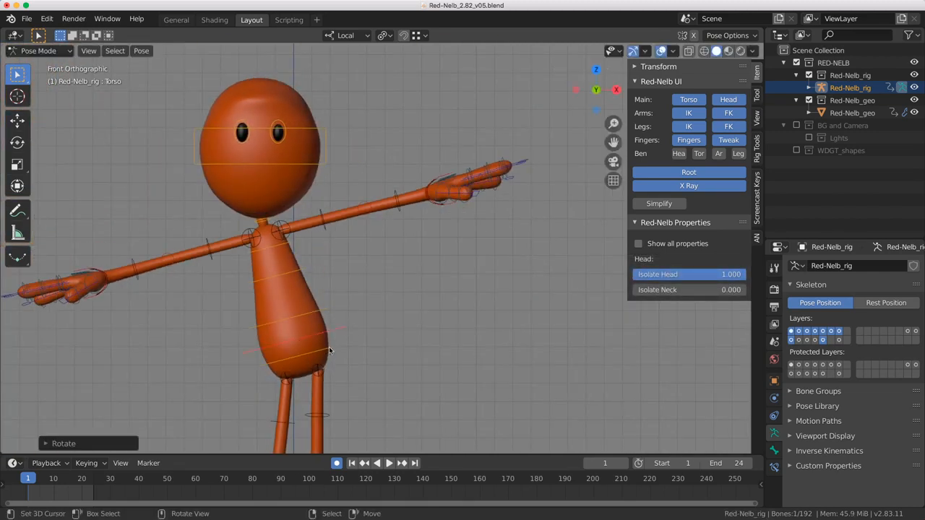
- Rotate the hips control at the base of the torso and move the Spine_01 control
right_click(329, 351)
key(r)
click(331, 360)
right_click(321, 313)
key(g)
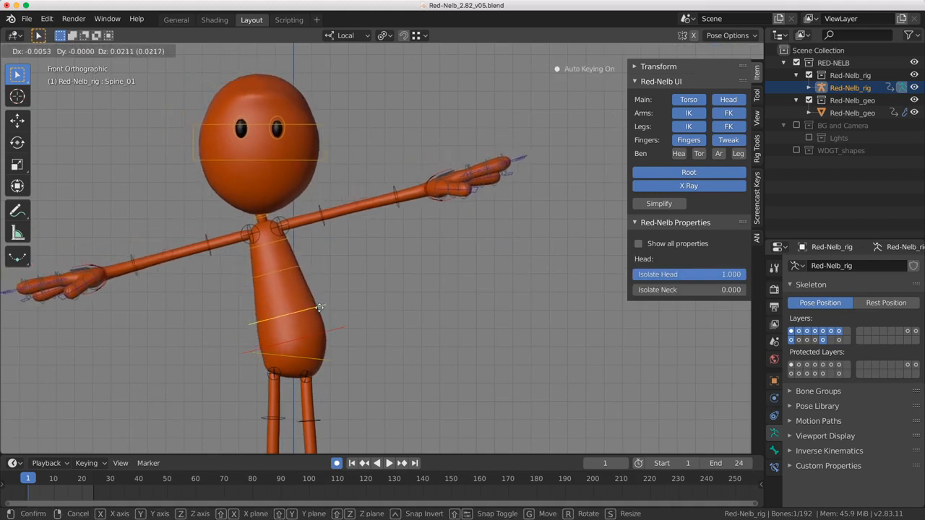
click(257, 243)
- Bend the torso by moving the Spine_02 control sideways, rotating Spine_03, and moving the lower spine control
right_click(260, 250)
key(g)
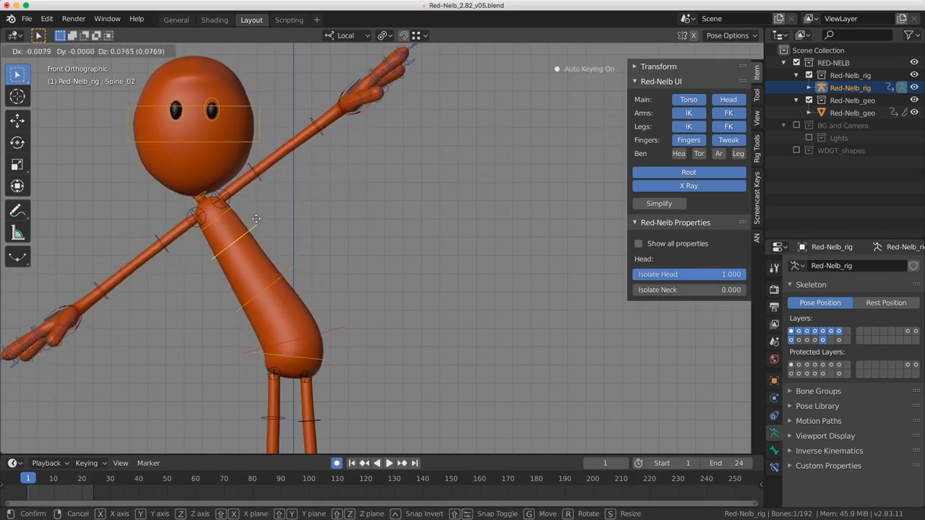
click(286, 249)
right_click(277, 215)
key(r)
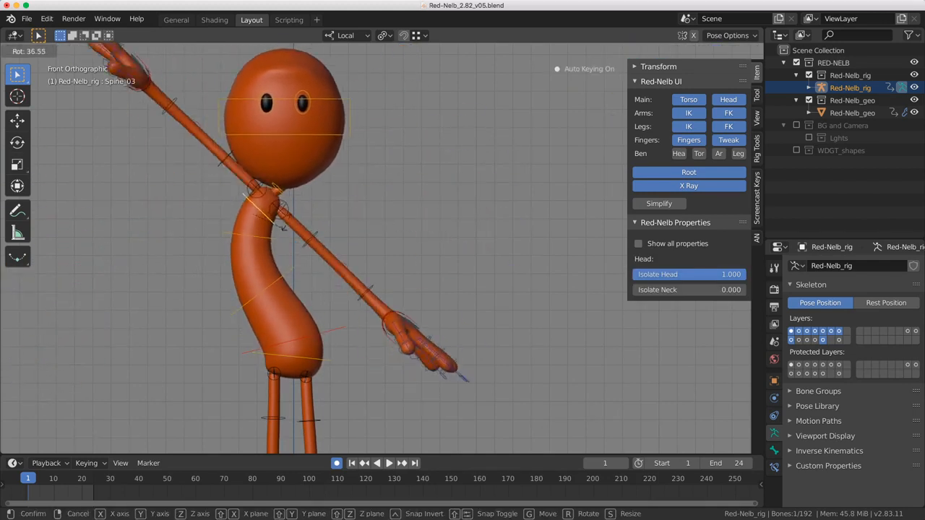
click(282, 222)
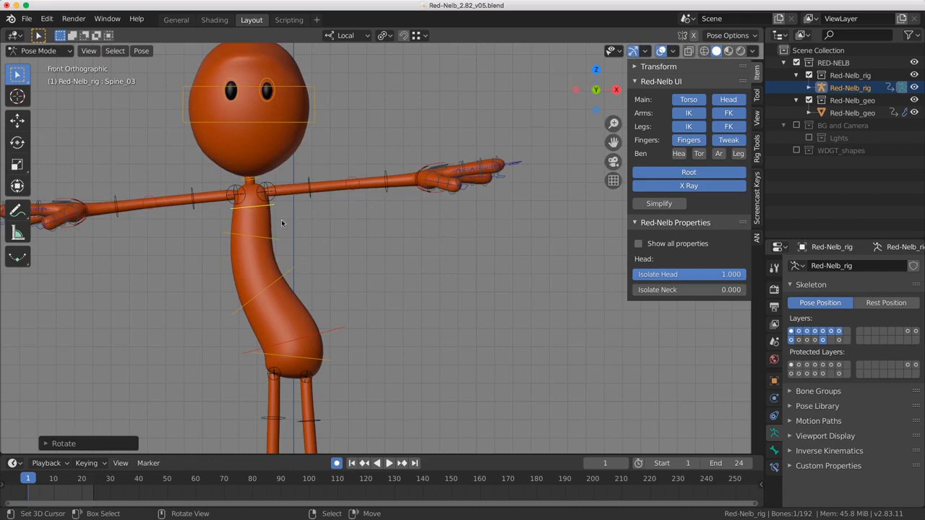
right_click(291, 274)
key(g)
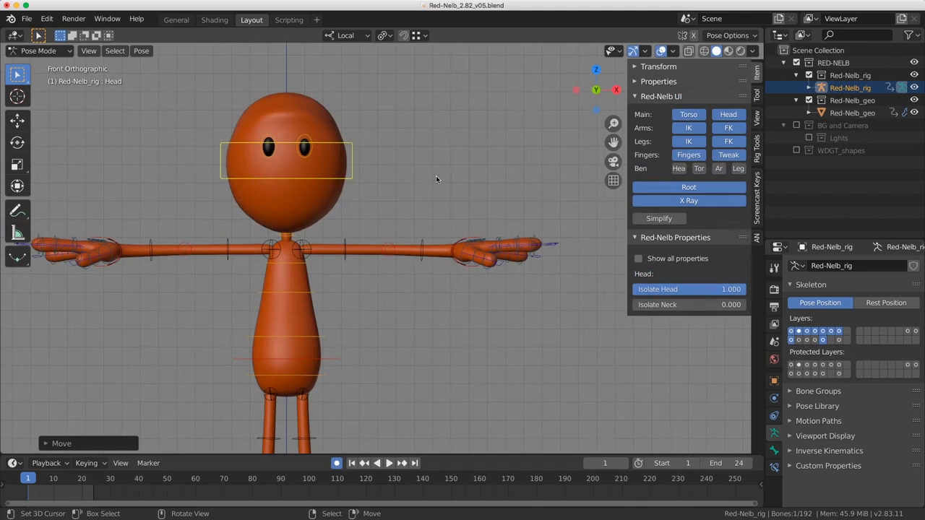
- Try scaling the Head control
key(s)
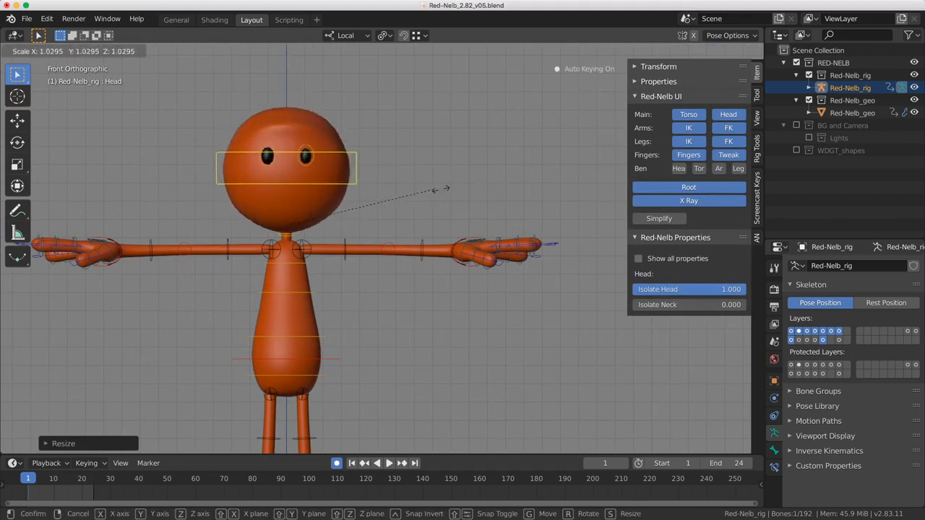
key(Escape)
middle_drag(452, 173, 262, 190)
- Select the Eye.L and Eye.R controls together and scale them
click(240, 188)
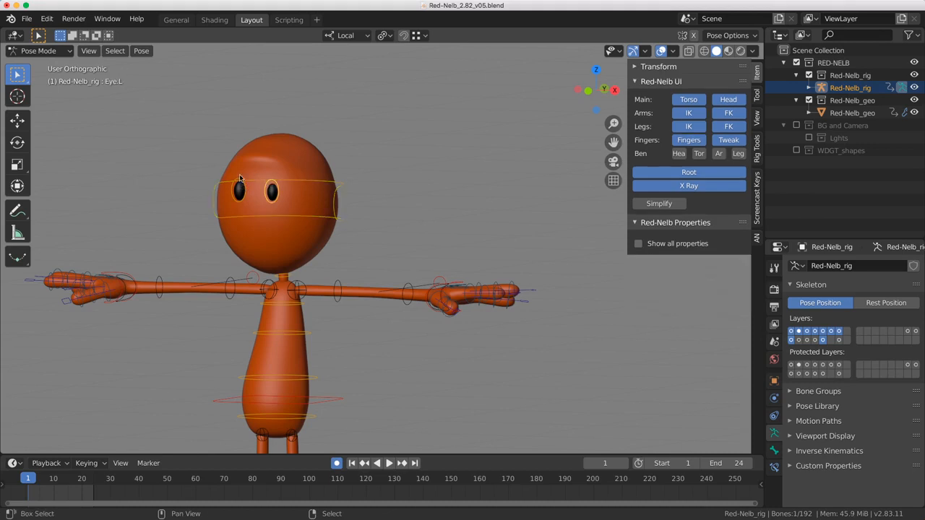
shift+right_click(312, 197)
key(ctrl+z)
key(s)
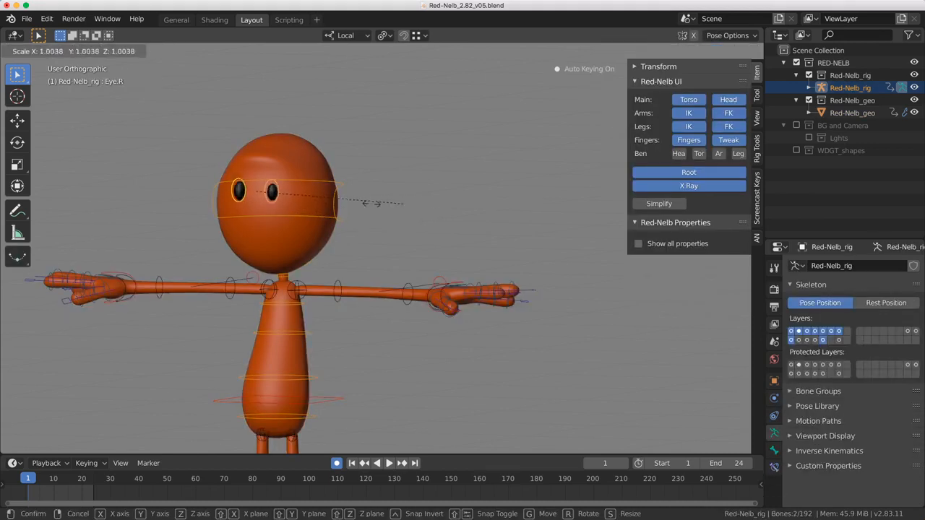
click(437, 195)
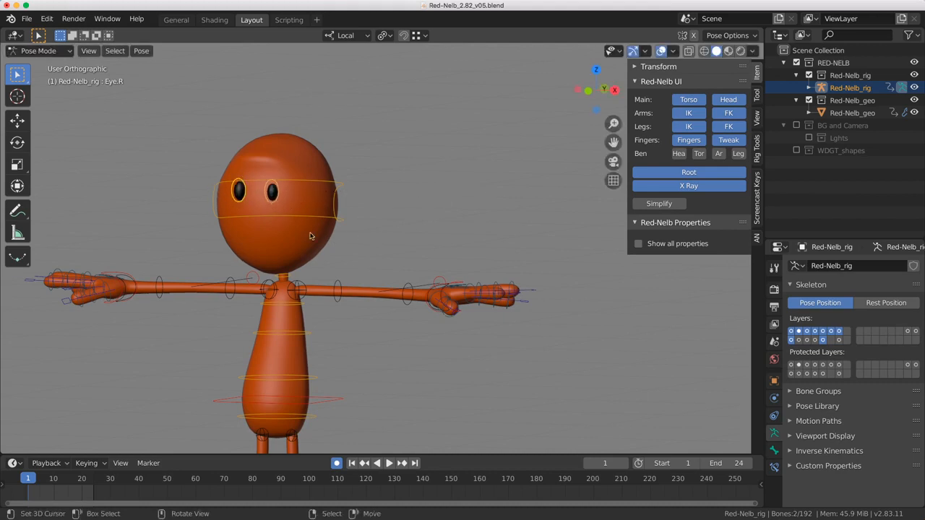
- Move both eye controls across the face and try rotating them
middle_drag(311, 236, 293, 232)
key(g)
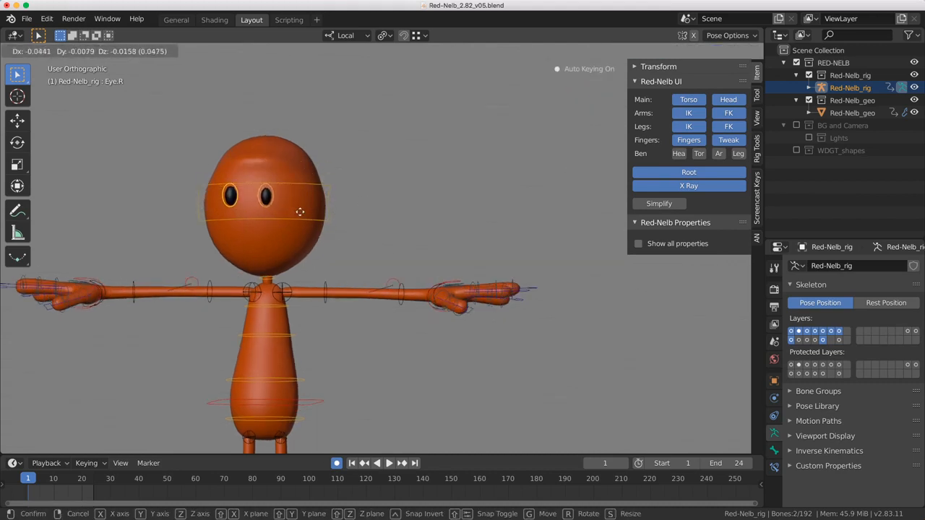
click(316, 213)
key(r)
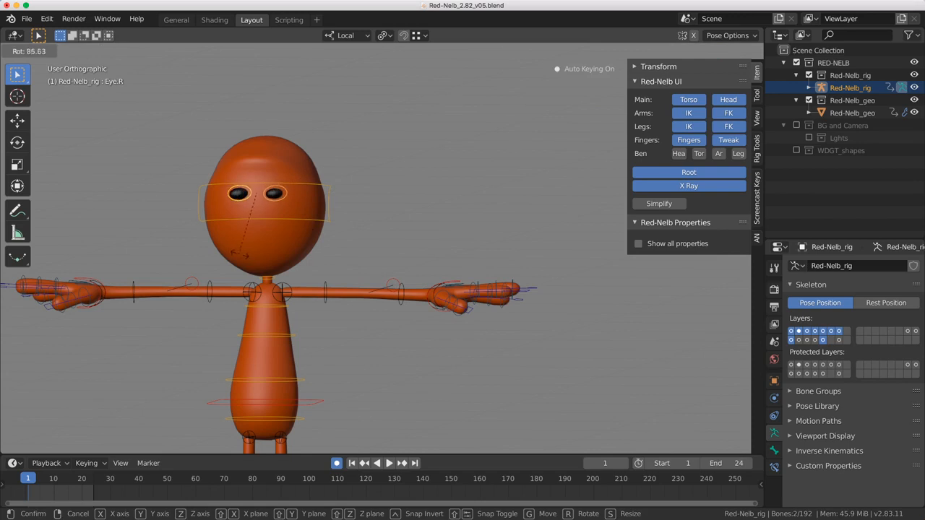
right_click(249, 250)
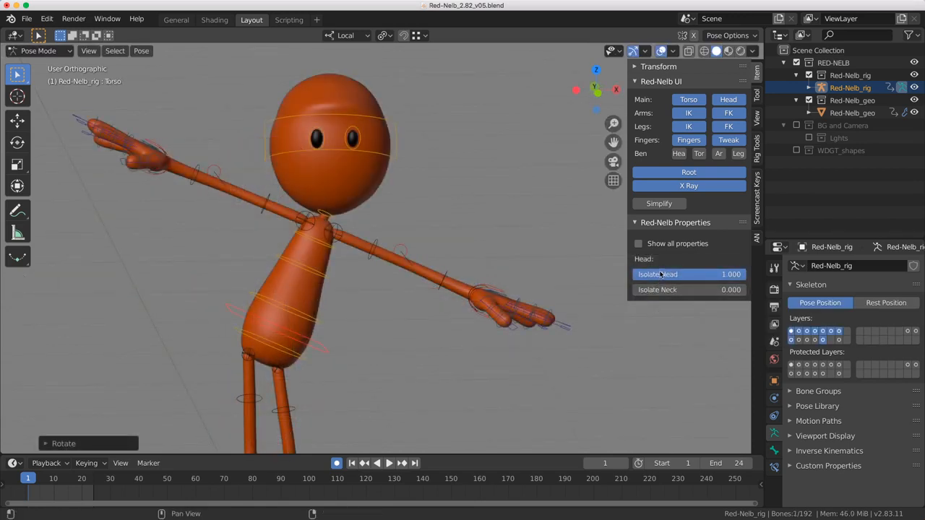
- Set Isolate Head to 0.000 and rotate the Torso control to test the head following the body
drag(698, 278, 585, 278)
key(r)
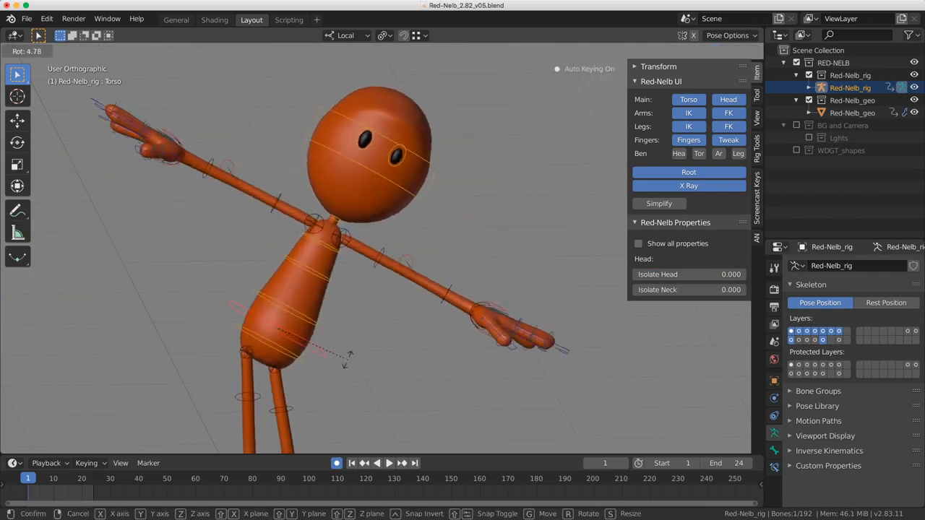
click(388, 353)
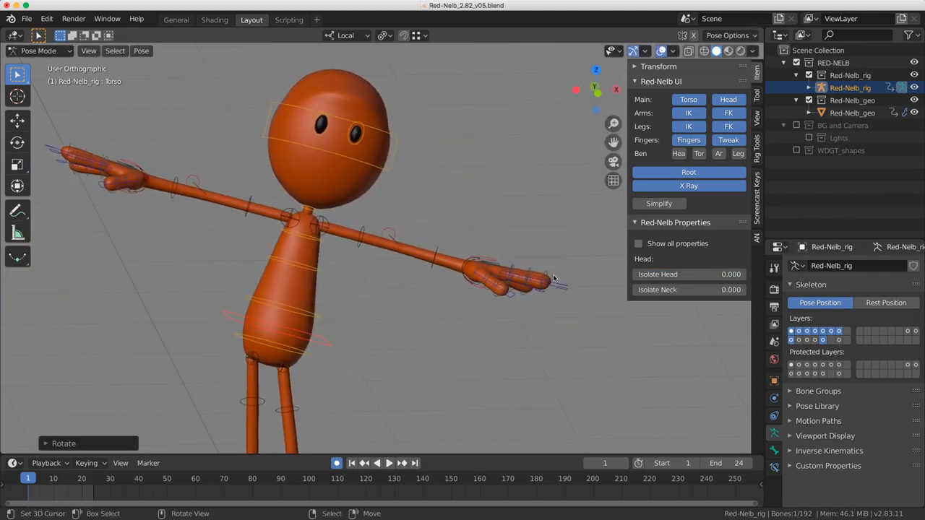
- Set Isolate Head and Isolate Neck to 1.000, and test them by rotating the Spine_02 control
drag(690, 276, 745, 290)
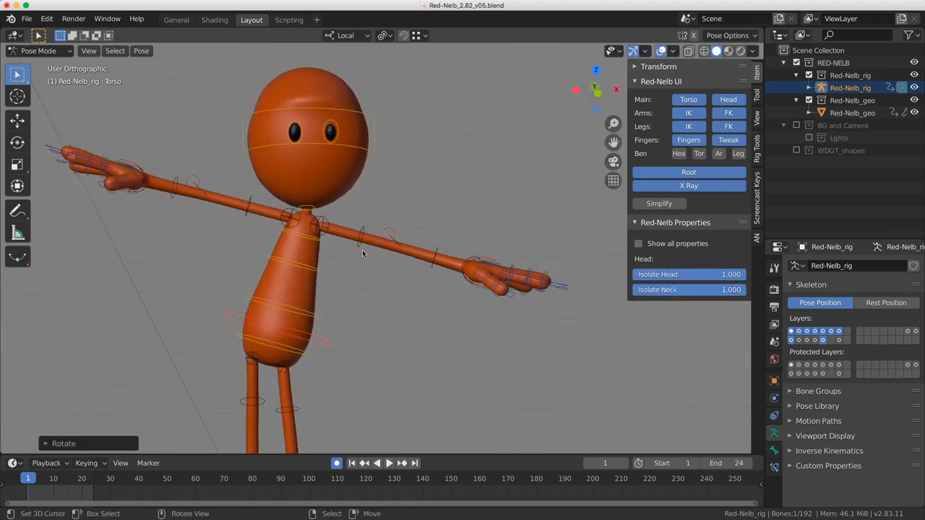
middle_drag(341, 256, 320, 250)
click(326, 279)
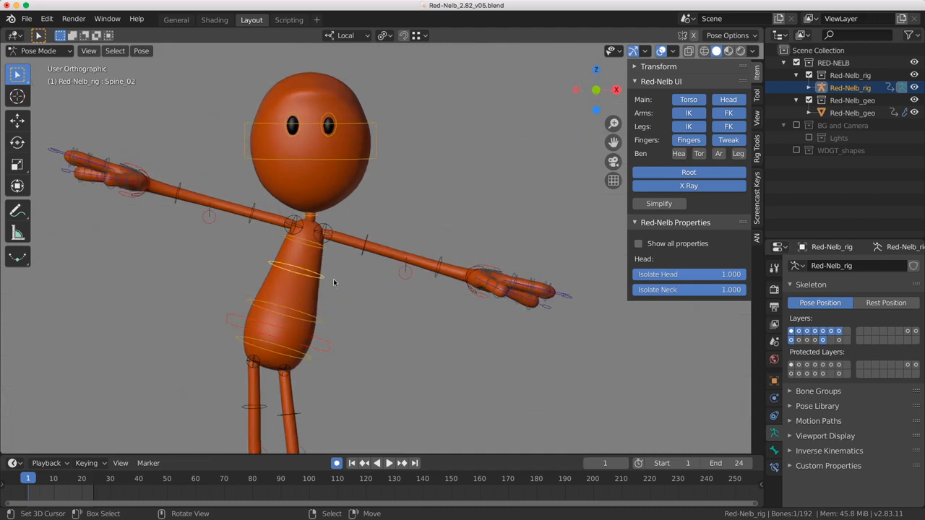
key(r)
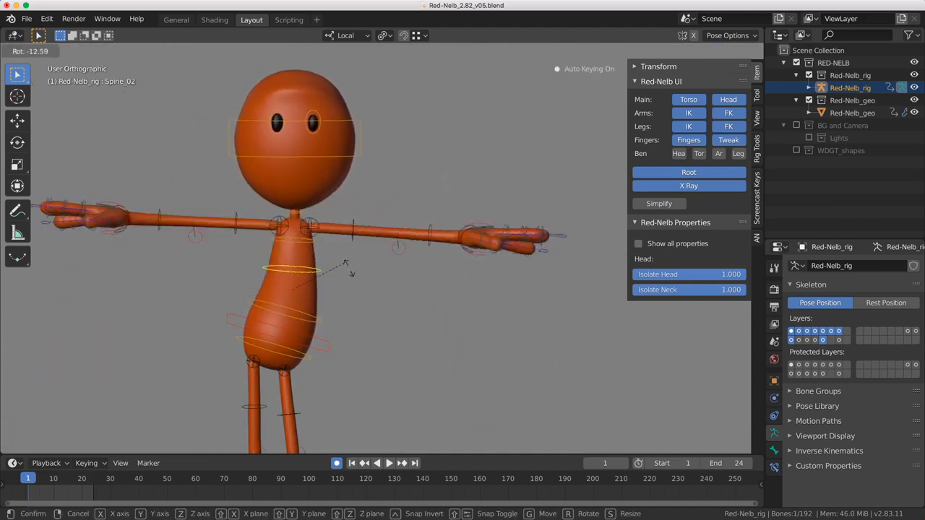
click(326, 248)
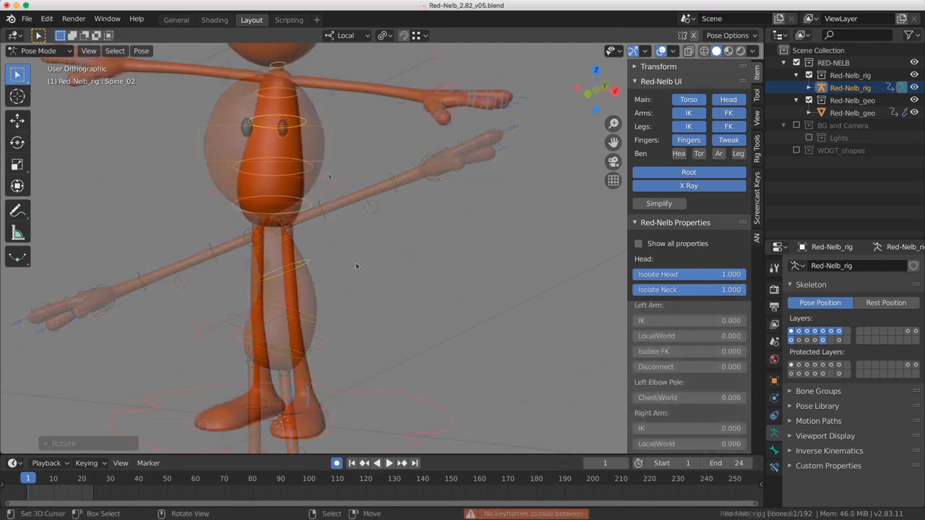
- Show the bend controls for the head, torso, arms and legs
middle_drag(357, 264, 373, 229)
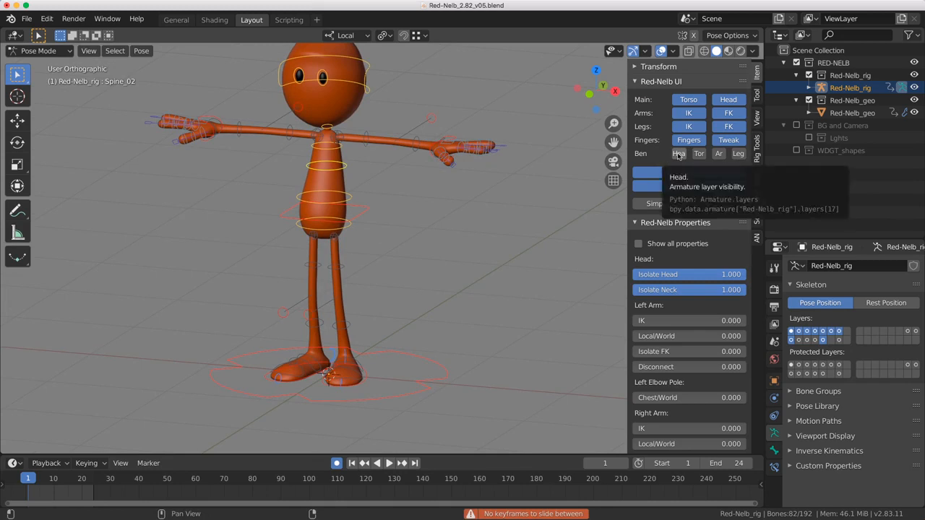
click(680, 154)
click(737, 154)
- Move the Foot_IK.L control up and forward to raise the left foot and bend the knee
shift+middle_drag(360, 292, 380, 240)
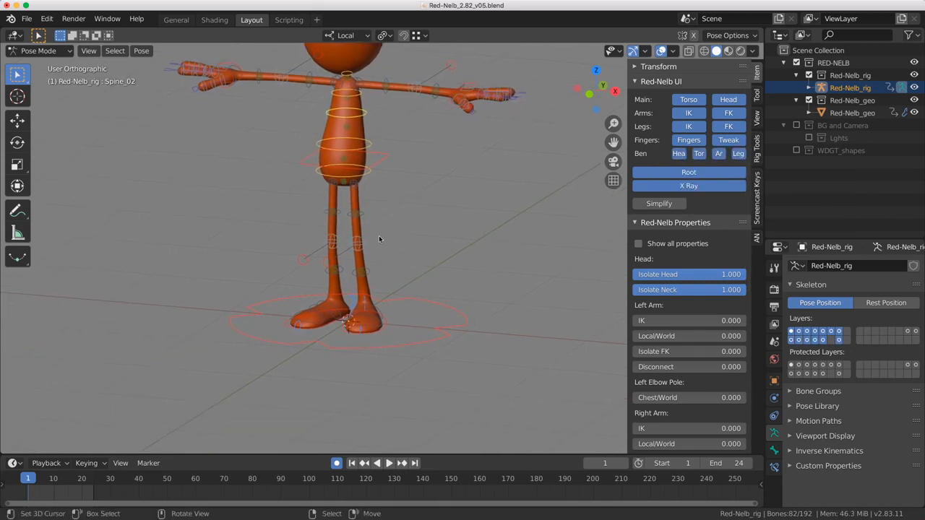
middle_drag(385, 295, 289, 300)
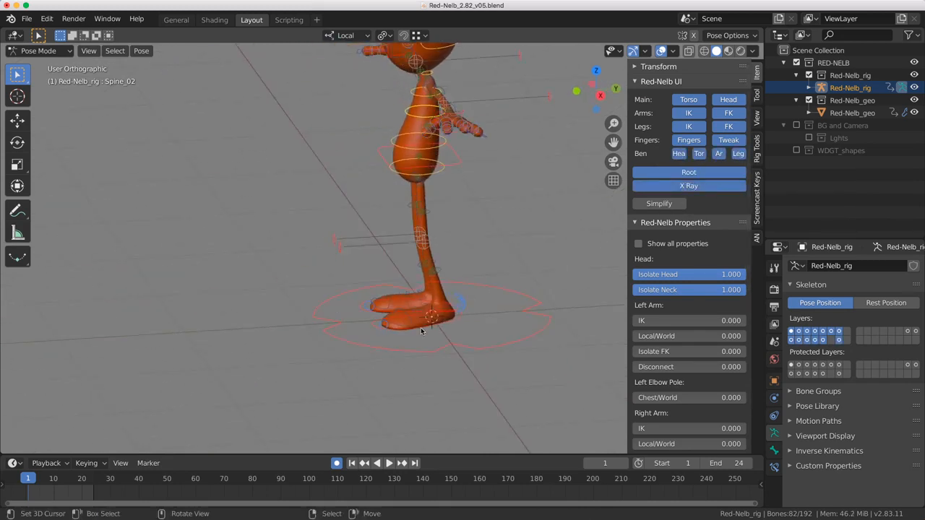
right_click(460, 309)
mouse_move(461, 310)
middle_down()
mouse_move(445, 302)
mouse_move(463, 316)
middle_up()
key(g)
click(415, 282)
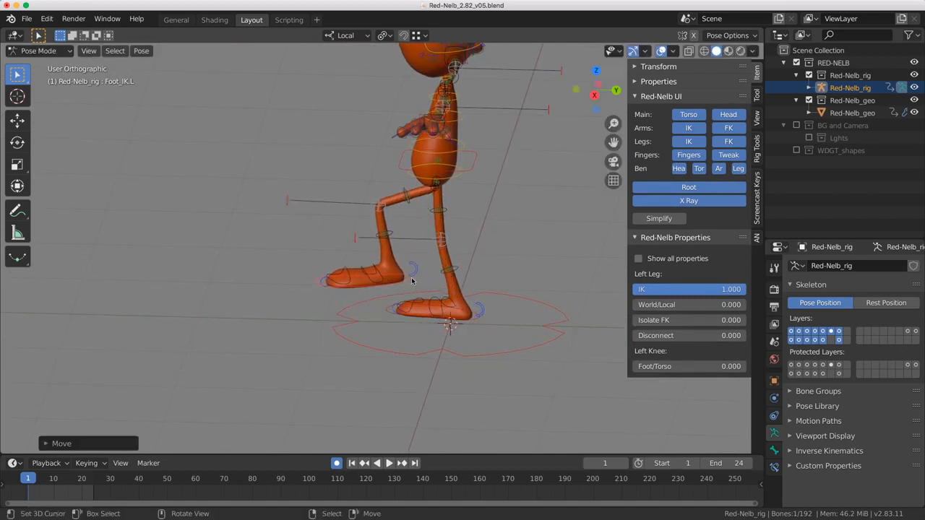
- Curve the left leg by moving Shin_bend.L forward and Thigh_bend.L up and forward
scroll(391, 246, up, 4)
right_click(393, 212)
shift+middle_drag(394, 231, 394, 264)
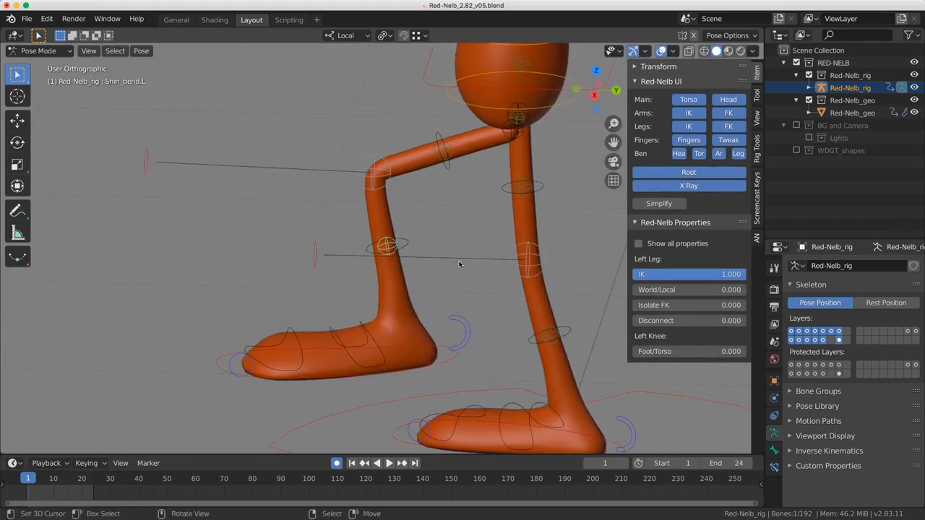
key(g)
click(356, 256)
right_click(445, 154)
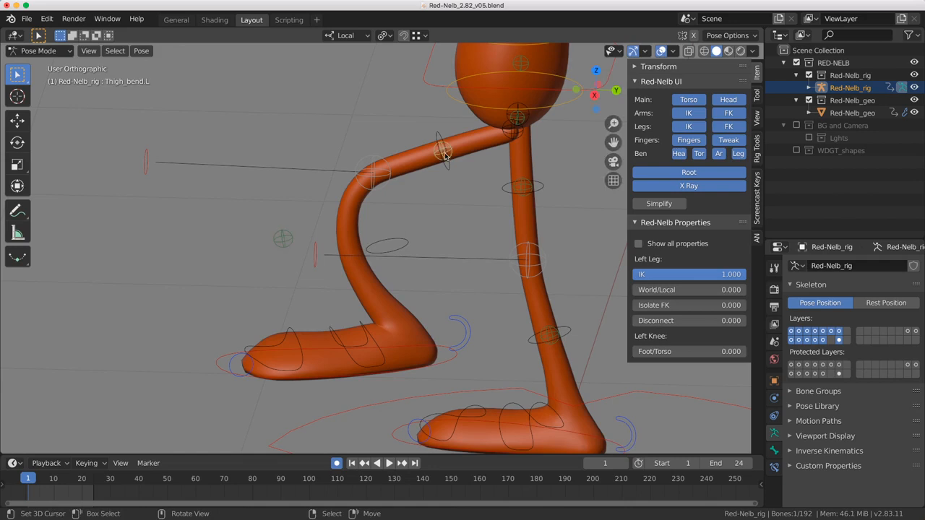
key(g)
click(395, 97)
- Move the Knee_bend.L control forward in the side view
scroll(383, 173, down, 2)
mouse_move(372, 203)
middle_down()
mouse_move(495, 193)
mouse_move(464, 208)
mouse_move(358, 208)
middle_up()
right_click(350, 207)
key(KP_3)
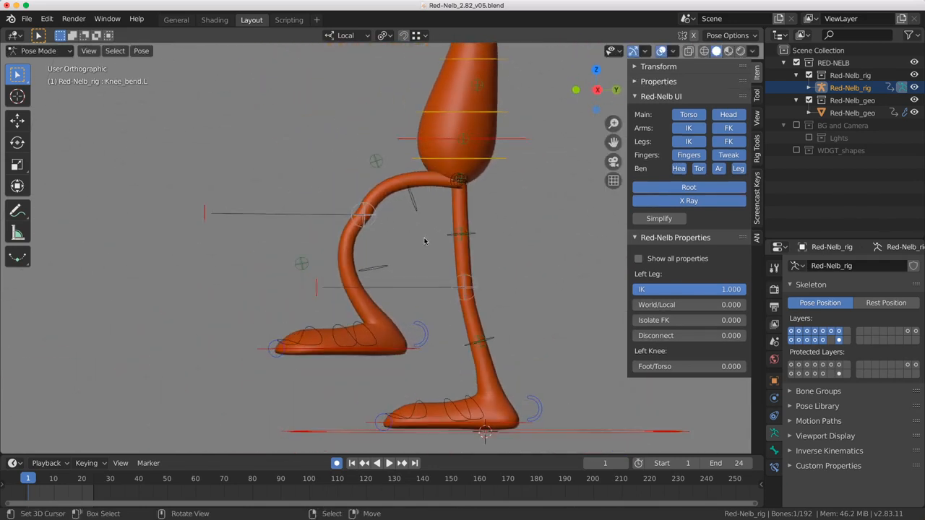
key(g)
click(292, 199)
- Move the Elbow_bend.L control down to make the left arm dip at the elbow
middle_drag(291, 199, 364, 223)
scroll(364, 273, down, 3)
shift+middle_drag(363, 272, 351, 322)
scroll(403, 176, up, 4)
right_click(390, 183)
key(g)
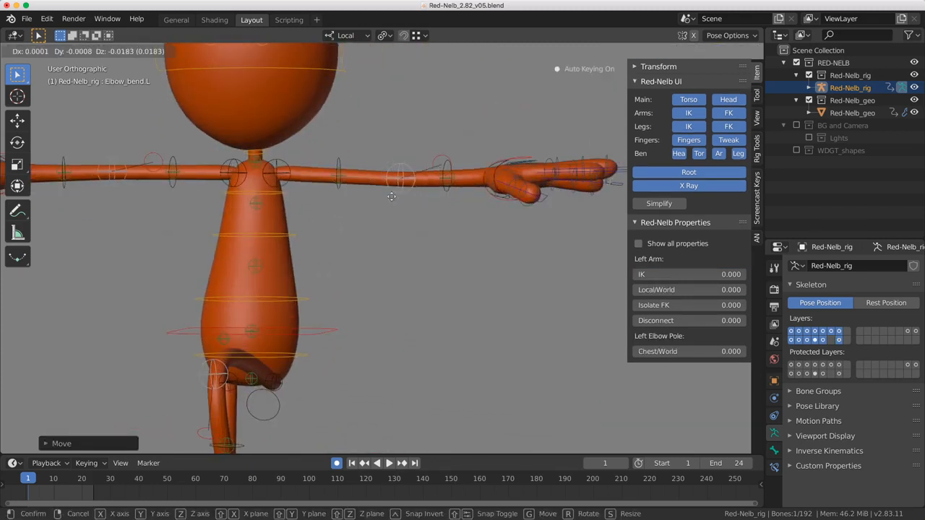
click(396, 266)
- Curve the left arm by moving Bicep_bend.L upward and Foream_bend.L down and outward
key(g)
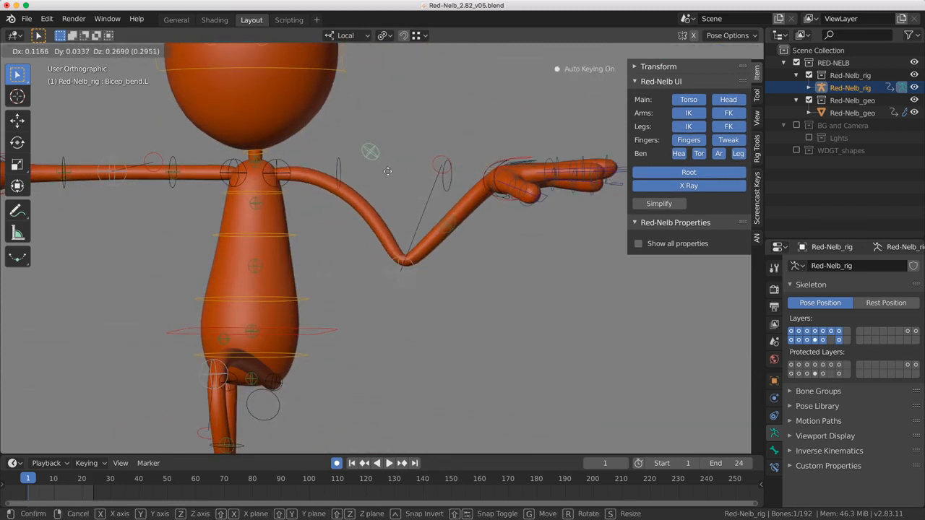
click(388, 183)
right_click(447, 225)
key(g)
click(474, 313)
- Move the Head_top_bend control upward in the front view to stretch the head
middle_drag(474, 312, 398, 269)
scroll(231, 264, down, 3)
key(KP_1)
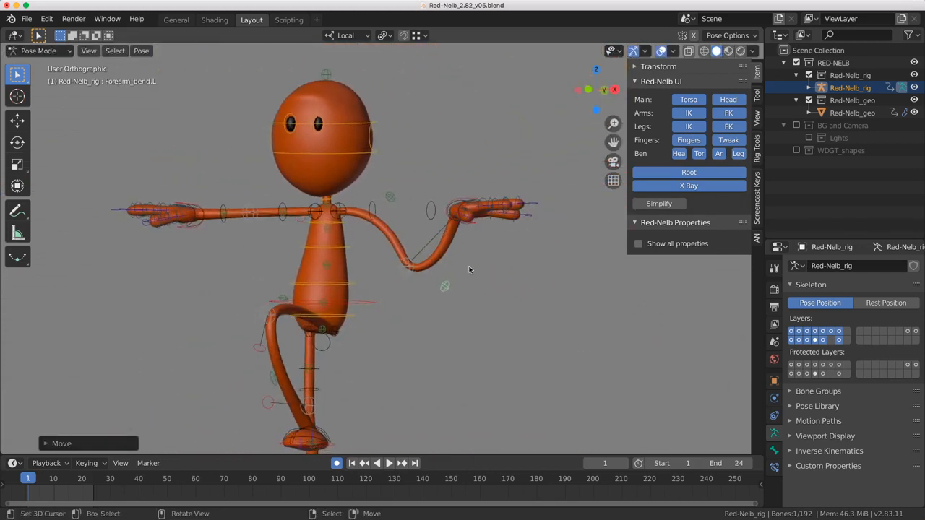
shift+middle_drag(325, 141, 320, 206)
key(g)
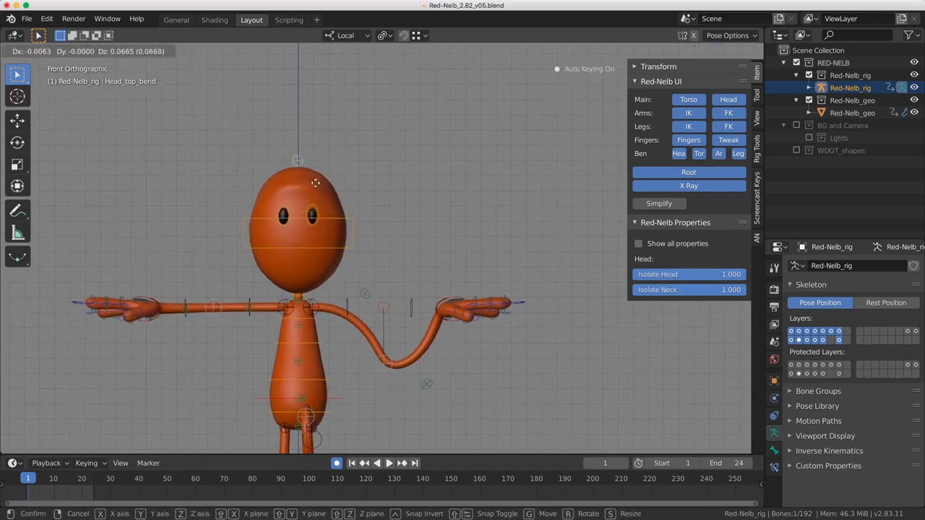
click(330, 116)
- Rotate and move the Head_top_bend control to curve the top of the head toward the character's left side
key(r)
click(345, 194)
key(g)
click(466, 136)
scroll(467, 135, down, 2)
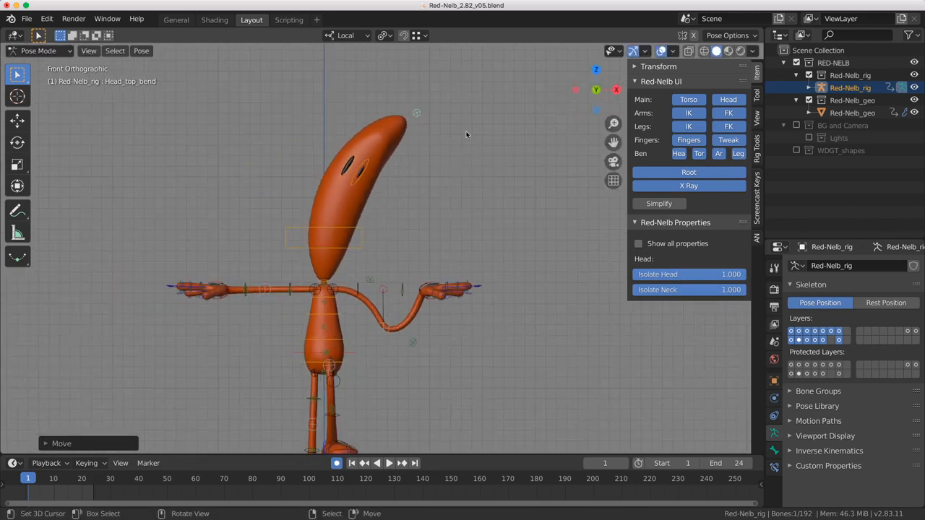
key(r)
click(465, 188)
- Try rotating the Head control on the stretched head
click(357, 244)
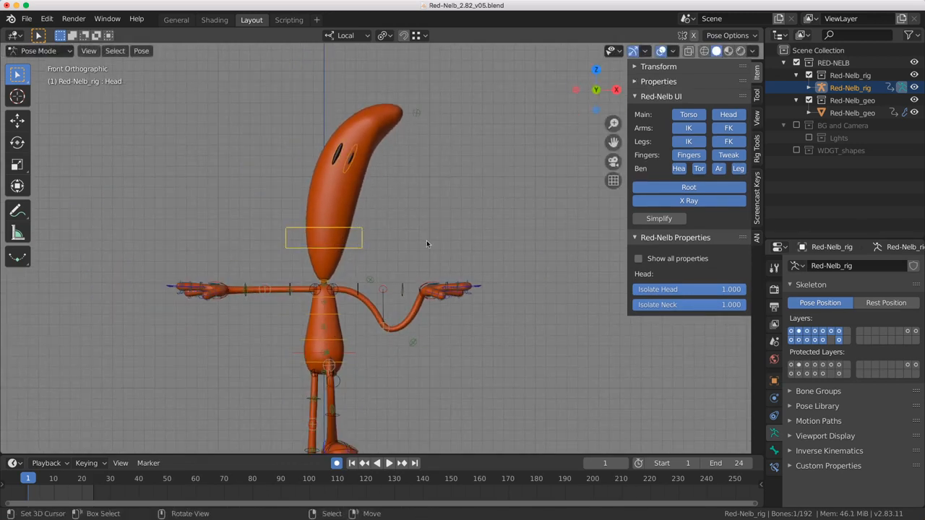
key(r)
key(Escape)
- Select all the rig controls and clear their transforms to restore the default pose
click(417, 114)
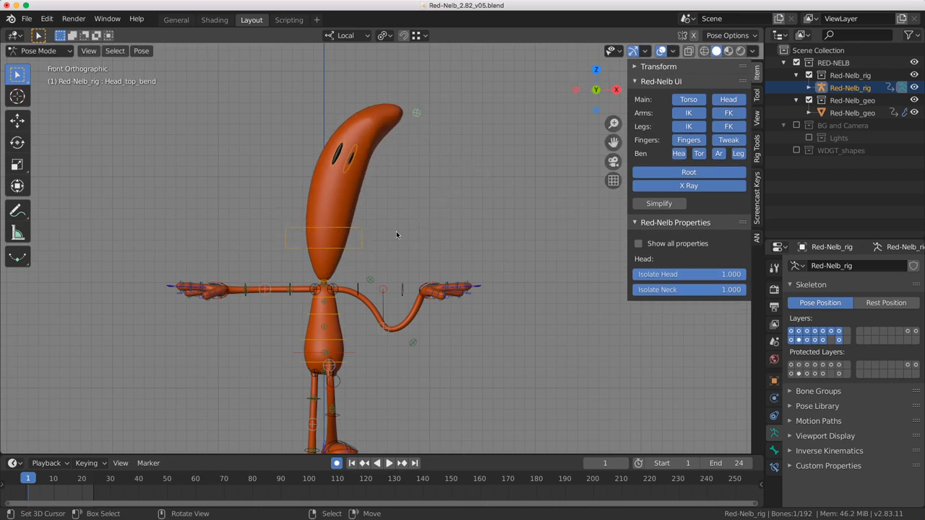
key(a)
key(alt+r)
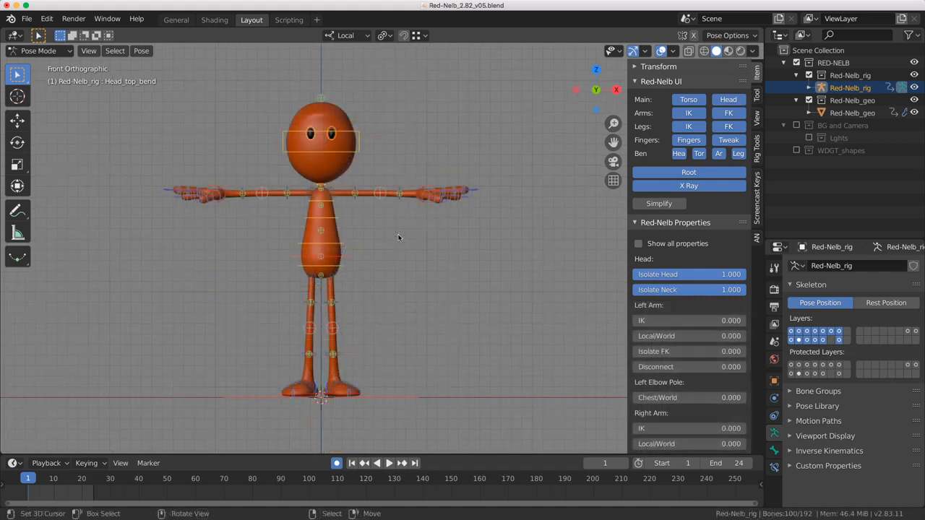